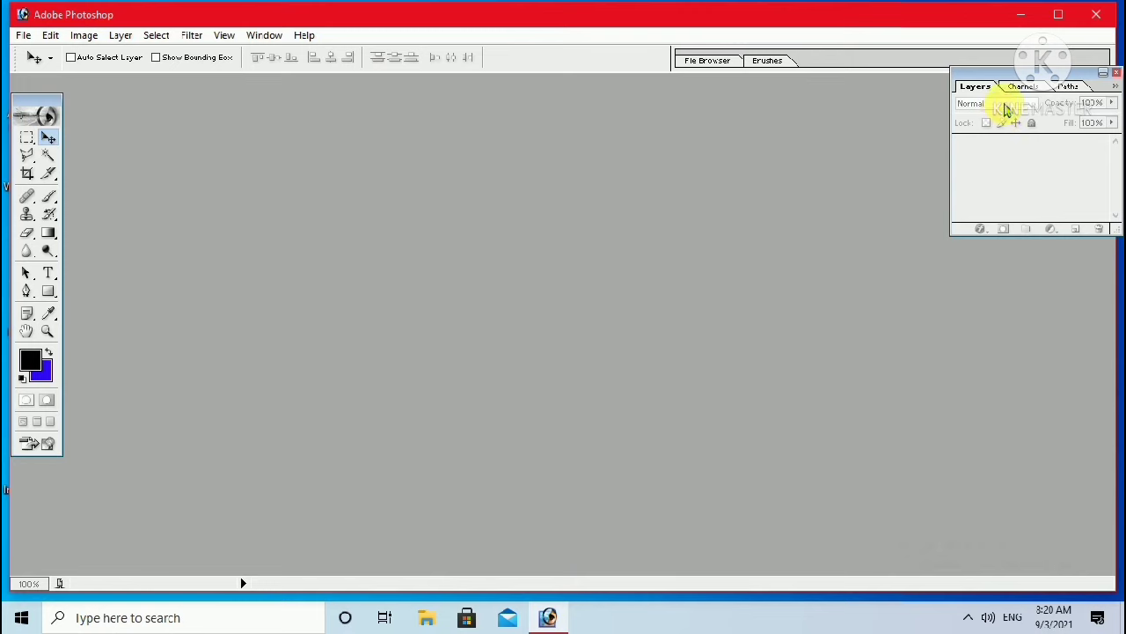
# Minimize the empty Photoshop window to reveal the Windows desktop.
pyautogui.click(1021, 14)
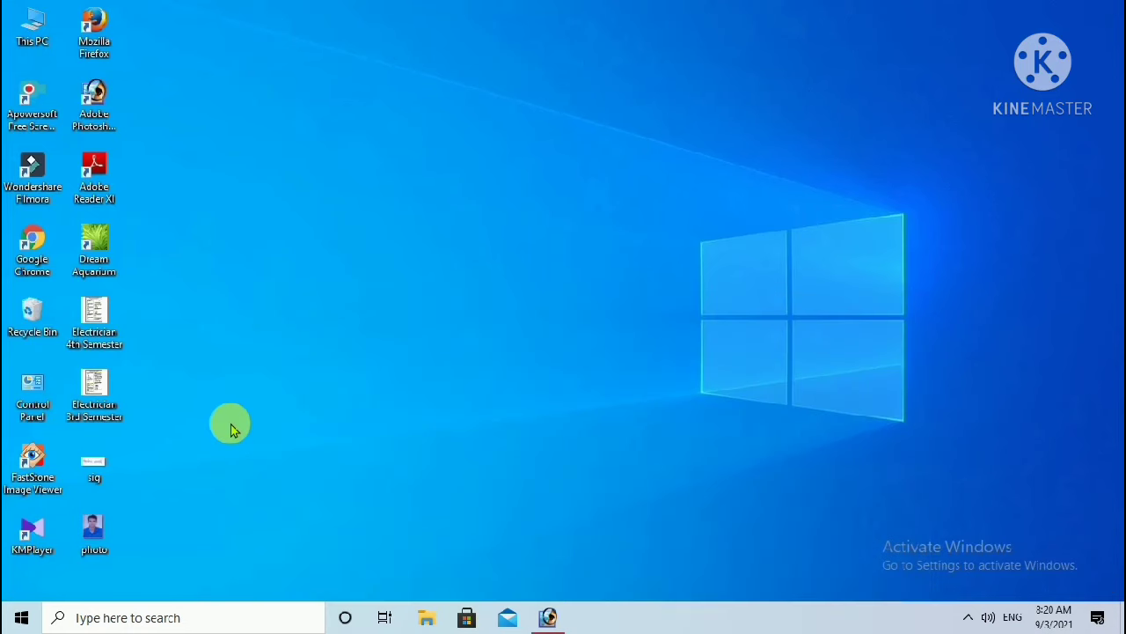
pyautogui.click(88, 533)
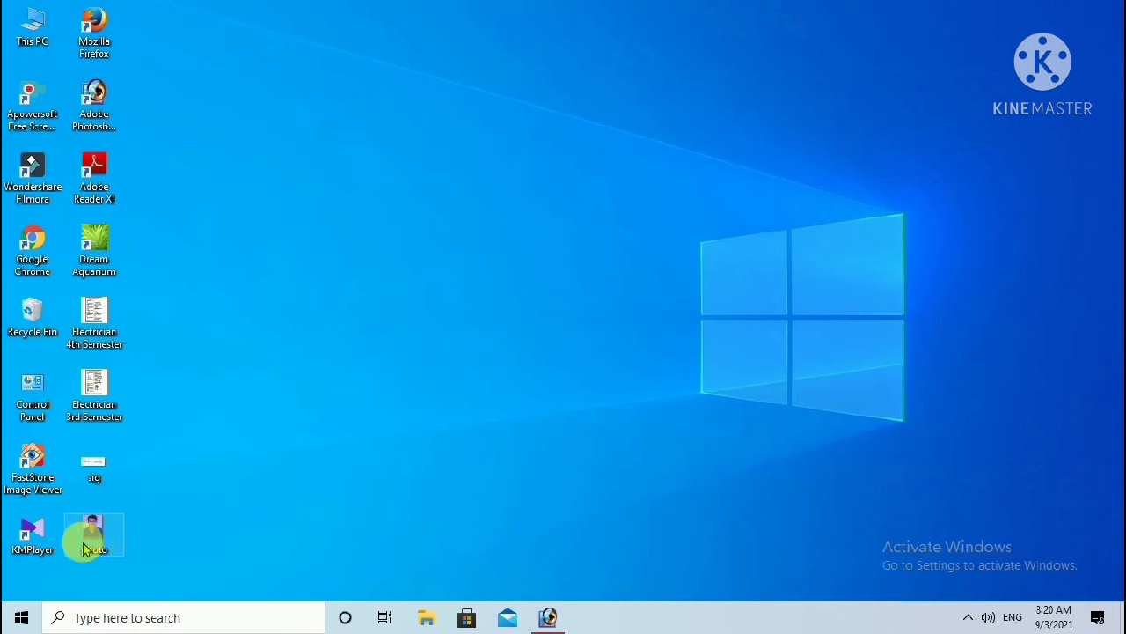
pyautogui.hotkey('ctrl', 'a')
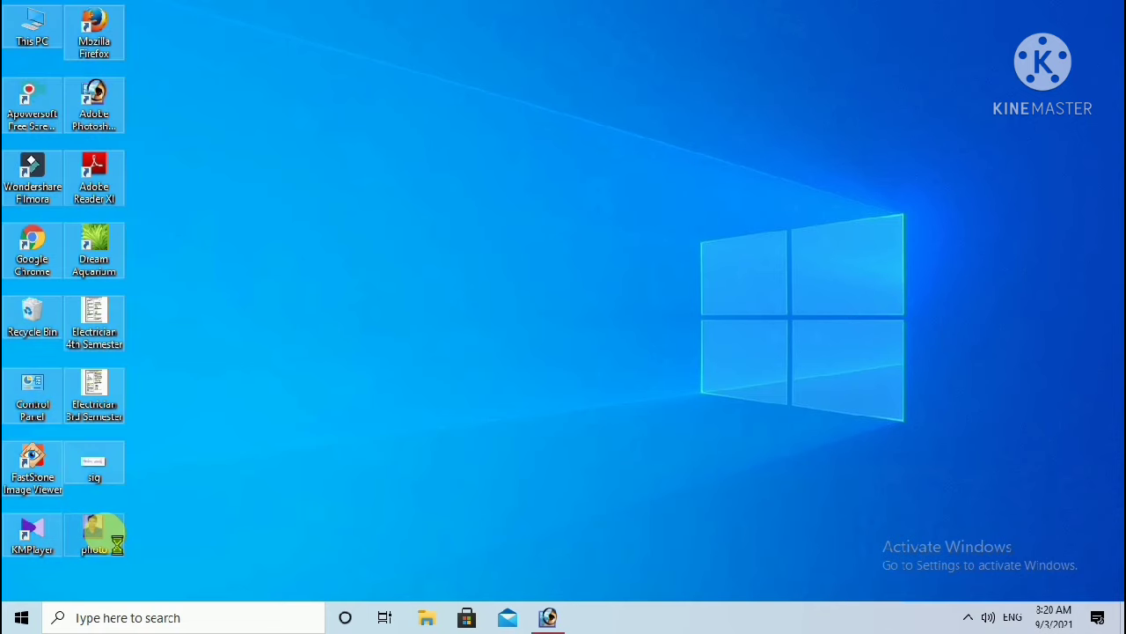
pyautogui.hotkey('shift', 'F10')
pyautogui.click(98, 546)
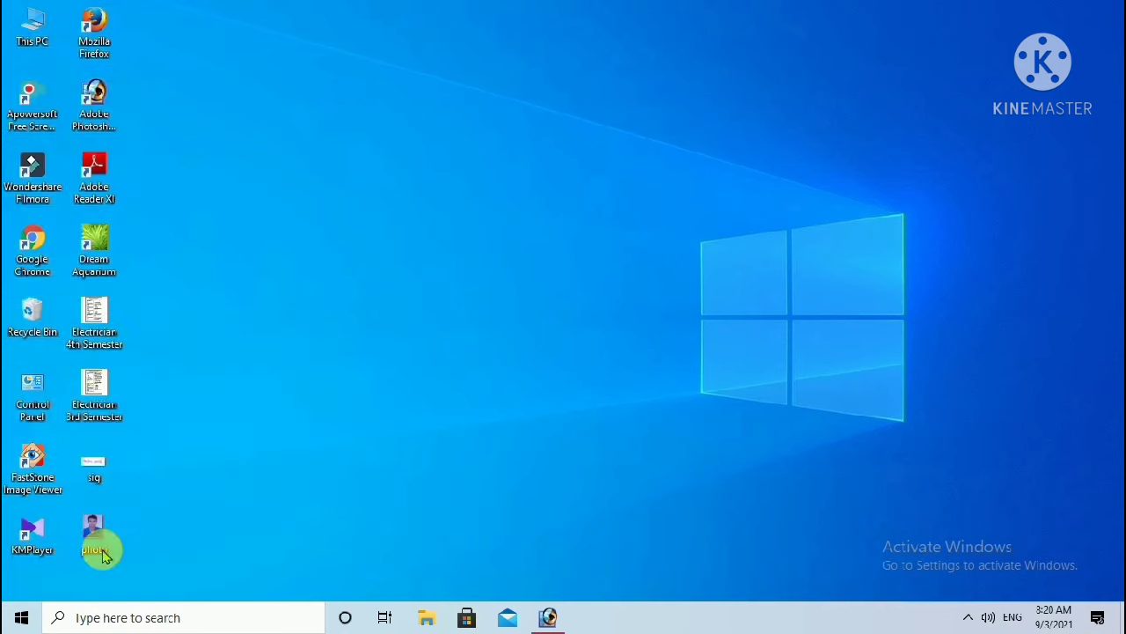
pyautogui.rightClick(95, 534)
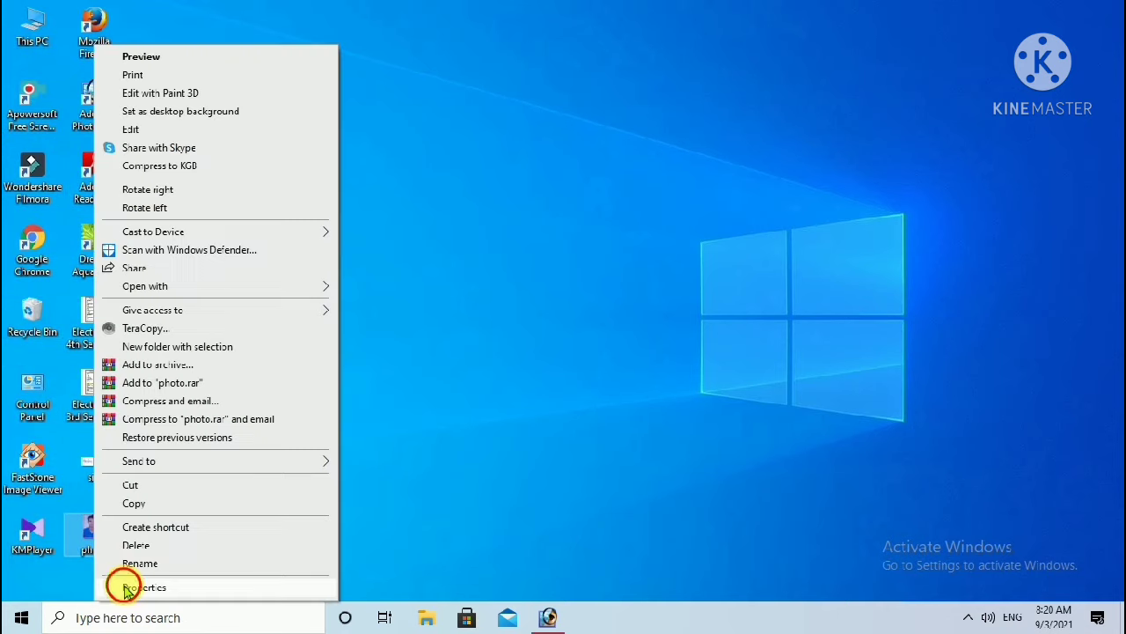
pyautogui.click(125, 583)
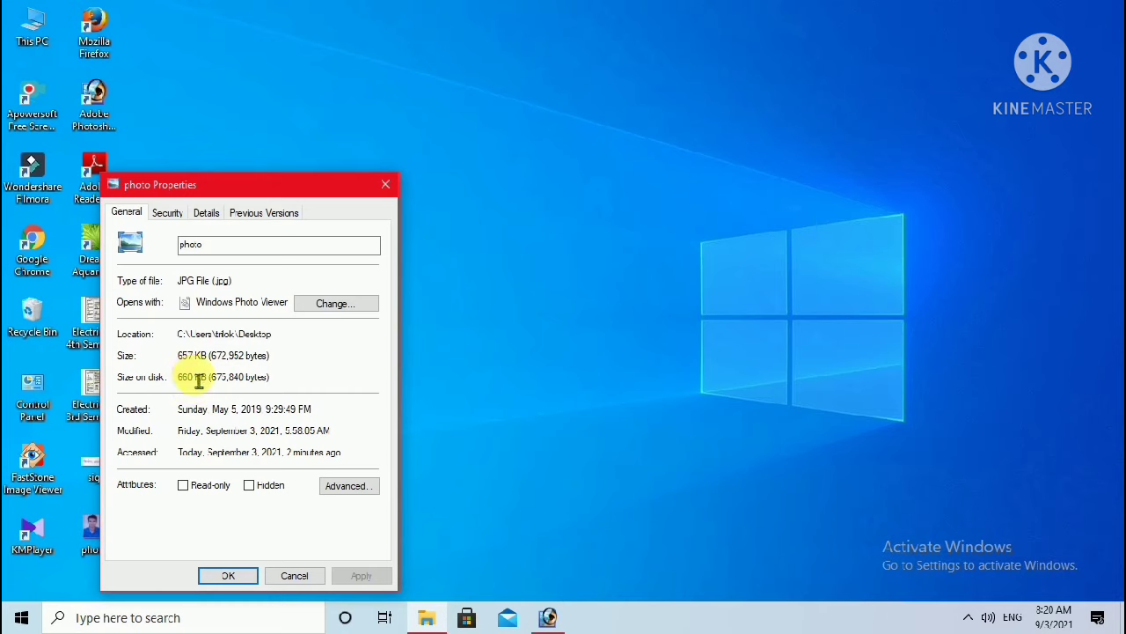
pyautogui.doubleClick(226, 243)
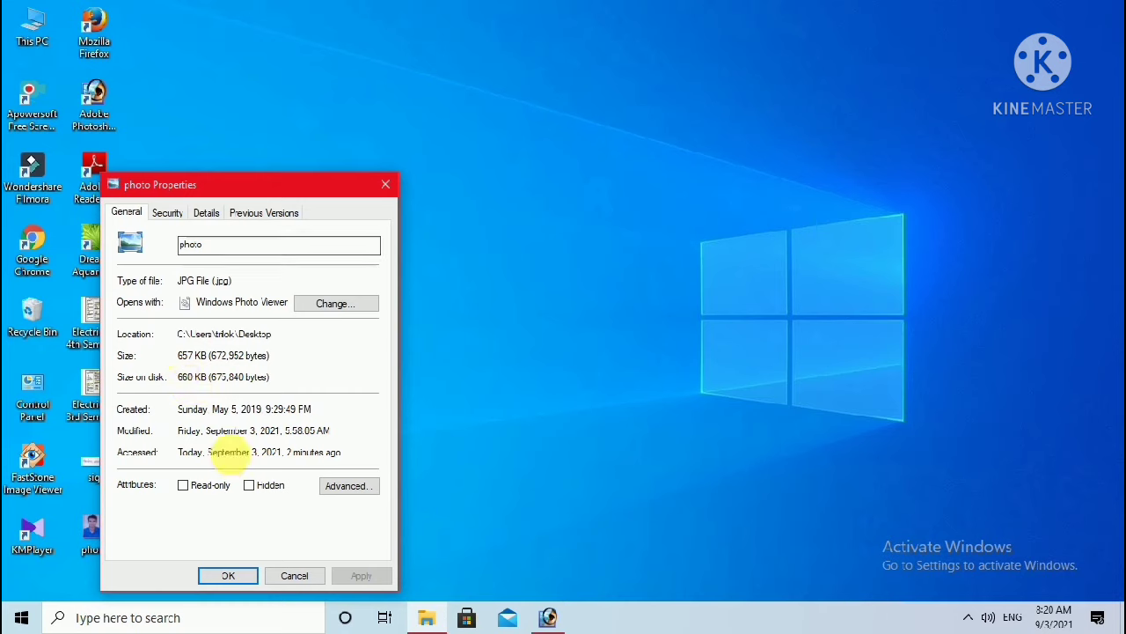
pyautogui.click(276, 577)
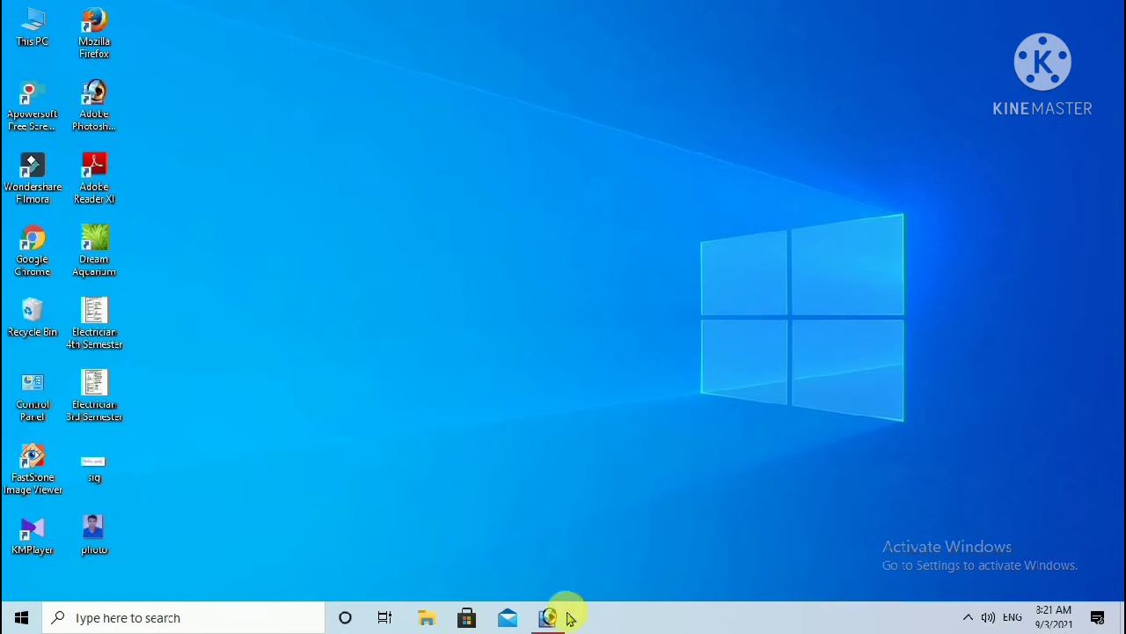
# Restore Photoshop and open photo.jpg from the Desktop.
pyautogui.click(549, 616)
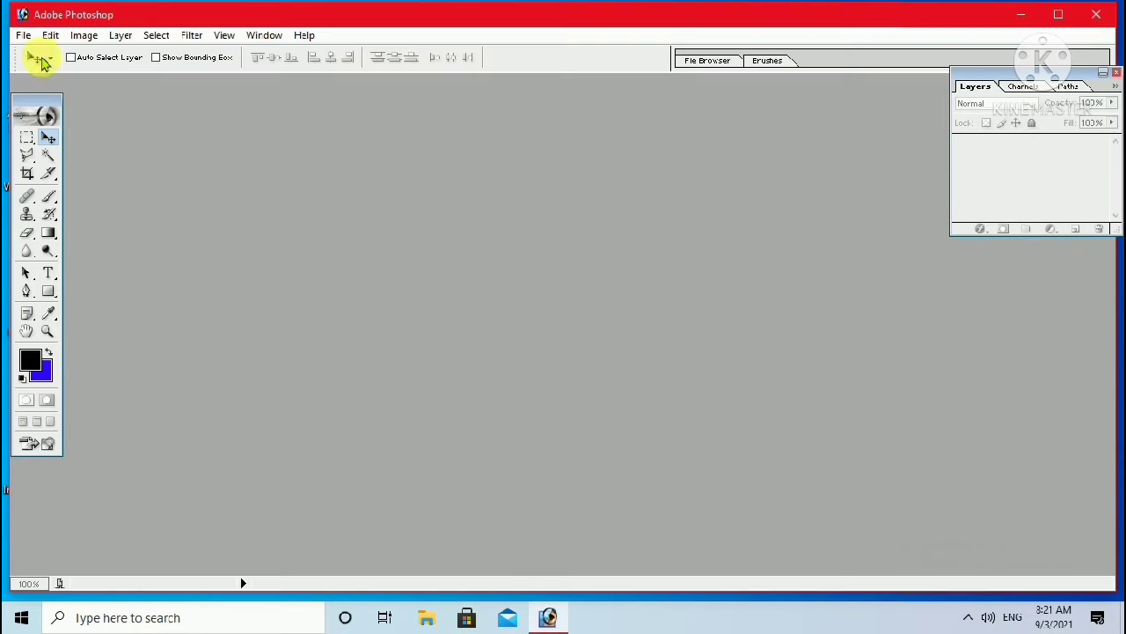
pyautogui.click(23, 38)
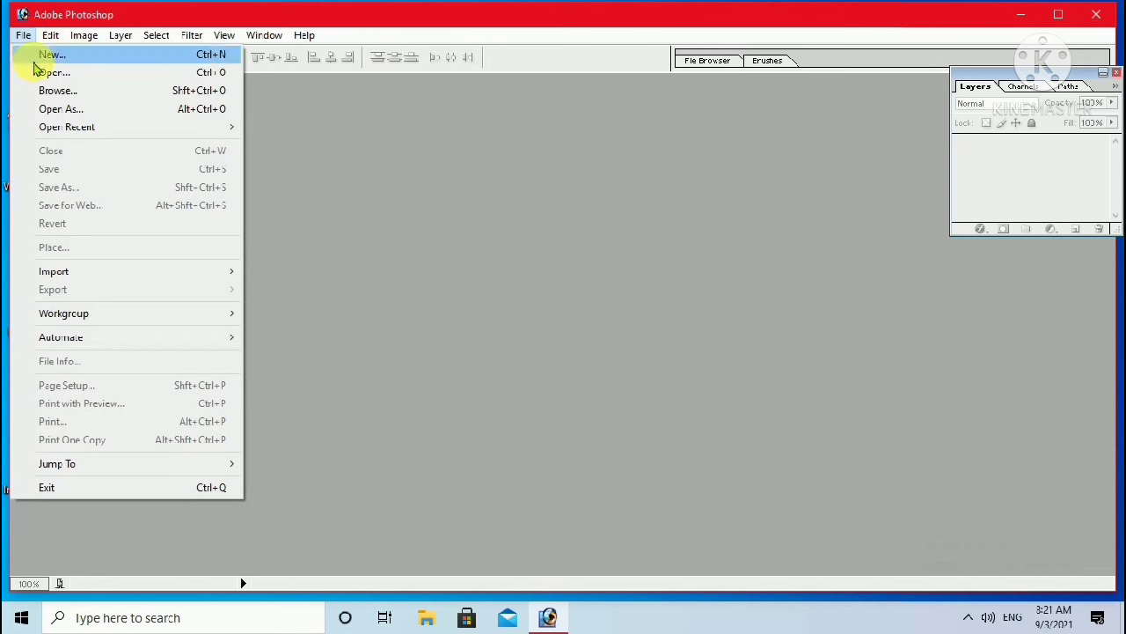
pyautogui.click(30, 53)
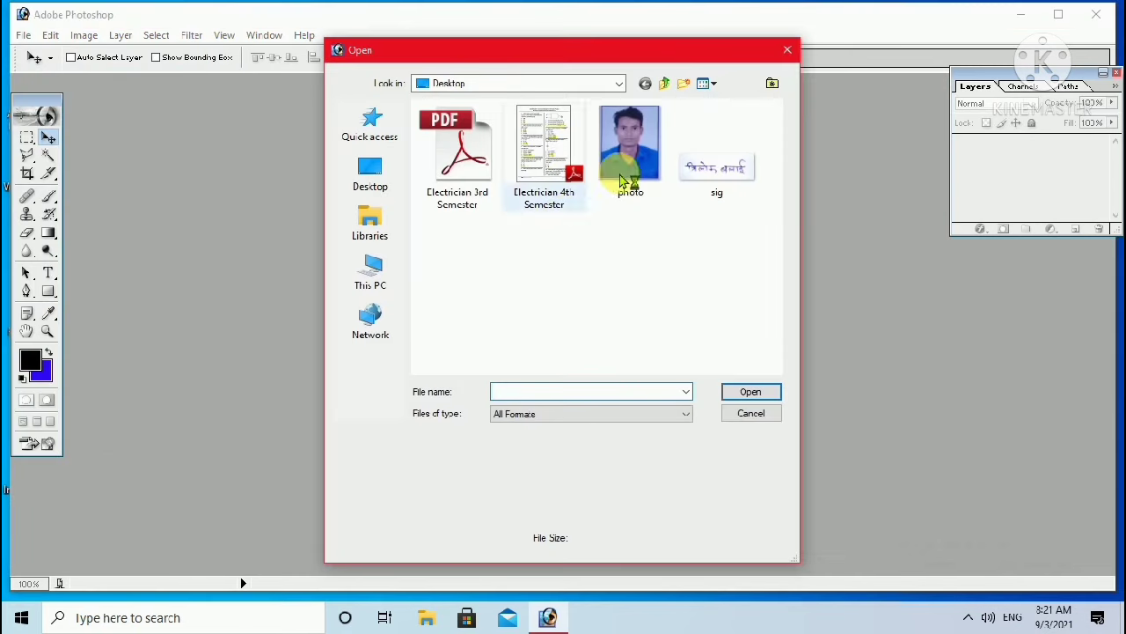
pyautogui.click(621, 189)
pyautogui.click(751, 391)
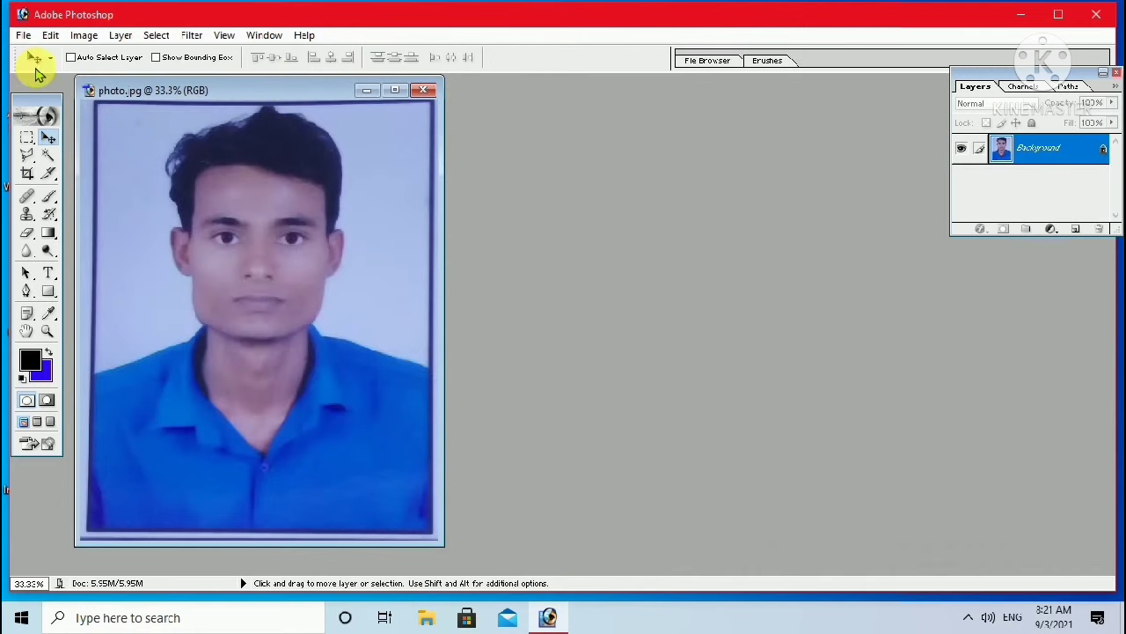
# Open Save for Web for the photo, zoom the preview to 25% and choose JPEG format.
pyautogui.click(21, 38)
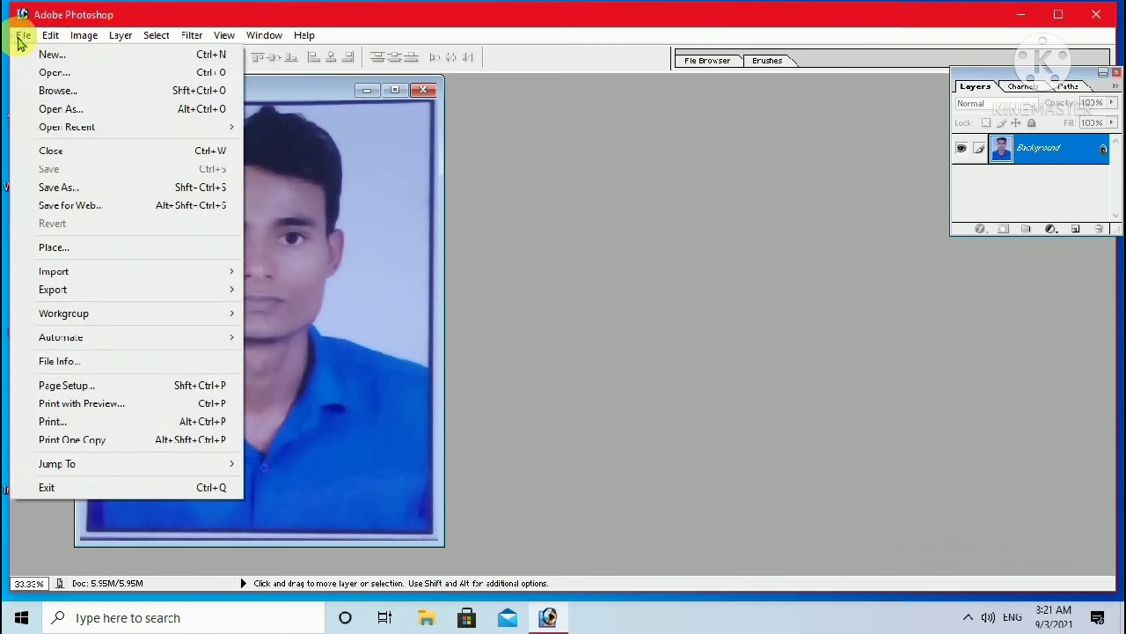
pyautogui.click(55, 209)
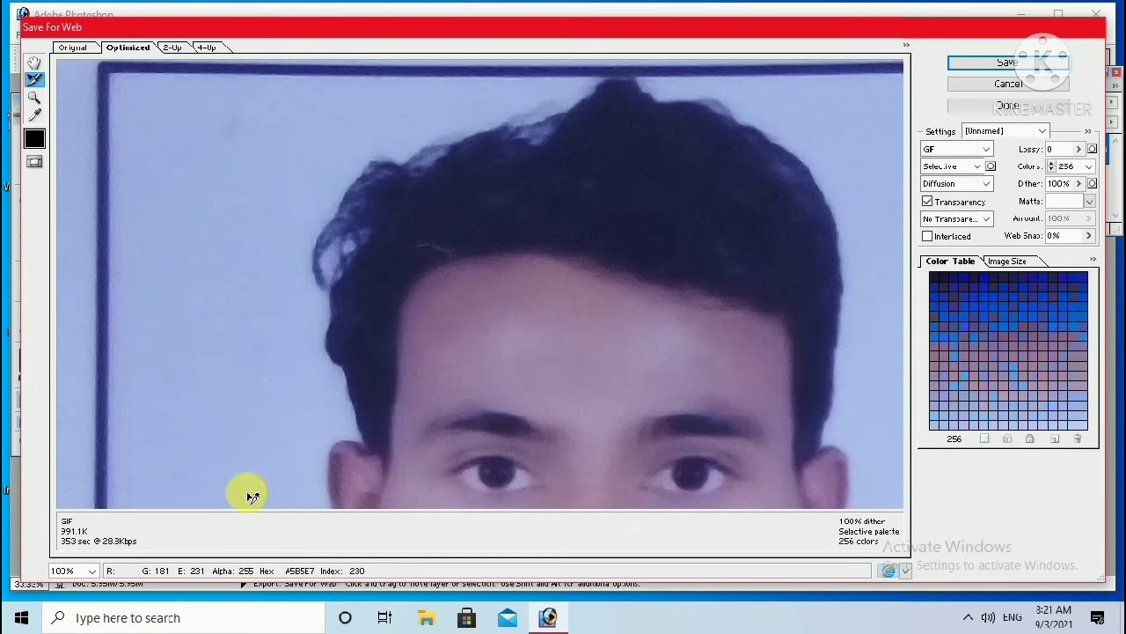
pyautogui.click(92, 571)
pyautogui.click(76, 522)
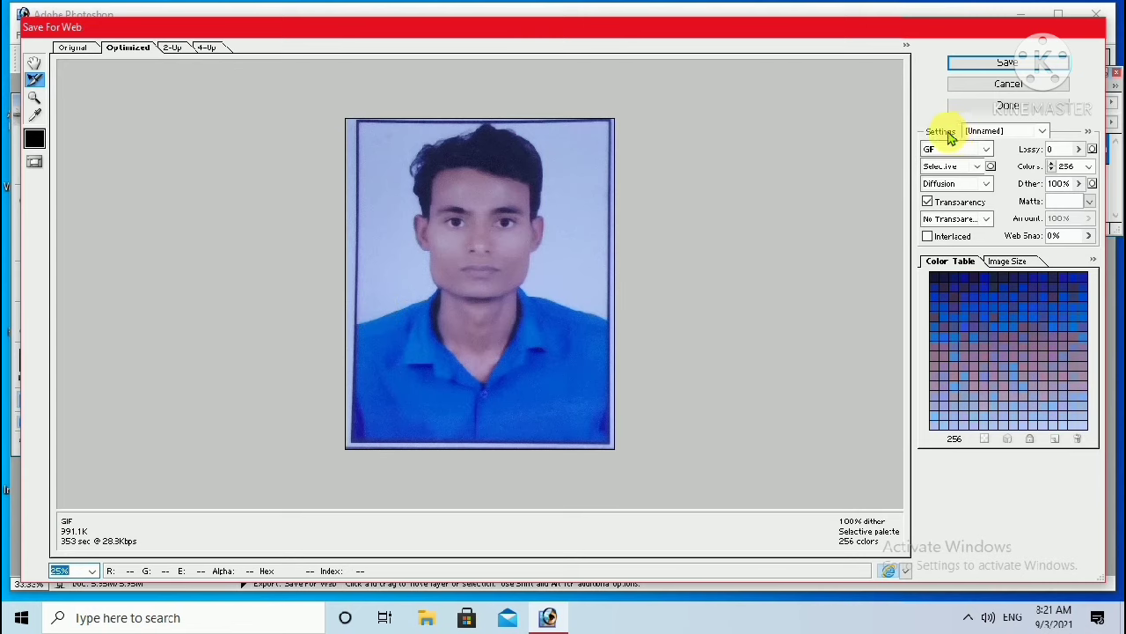
pyautogui.click(990, 150)
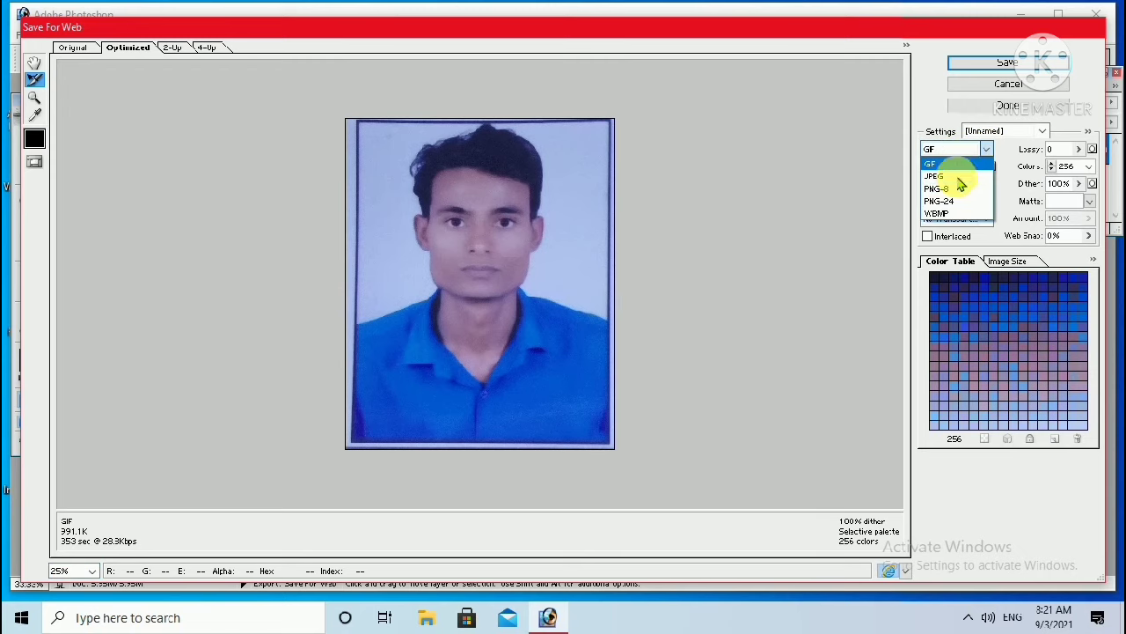
pyautogui.click(957, 176)
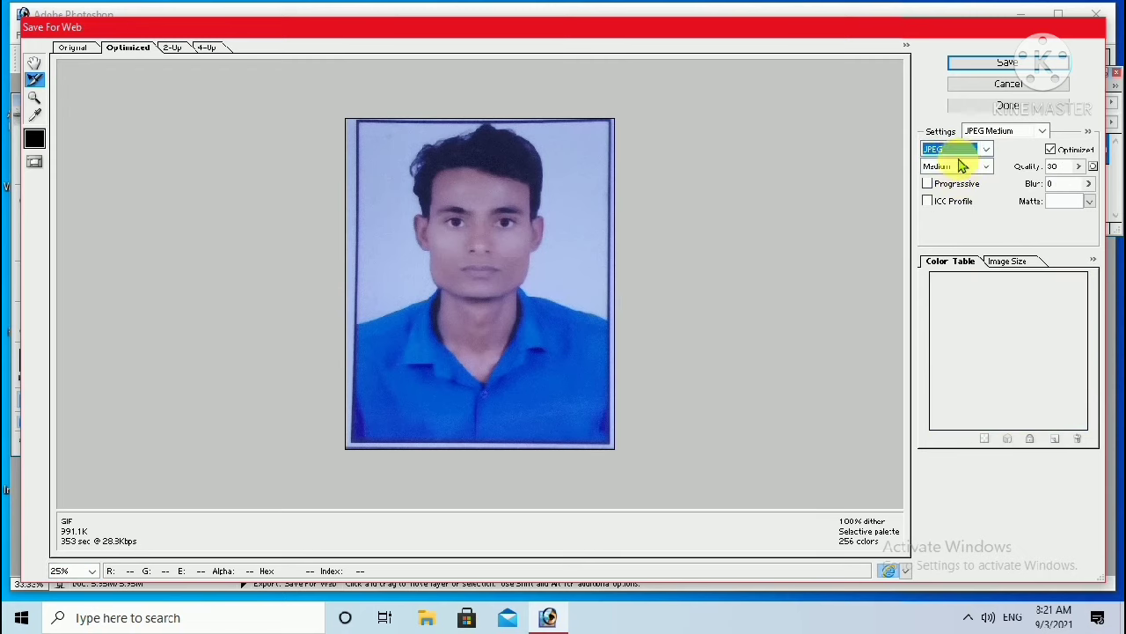
# Resize the photo's web export to 1000×1231 pixels, about 49.89K, after first trying width 1200.
pyautogui.click(1010, 263)
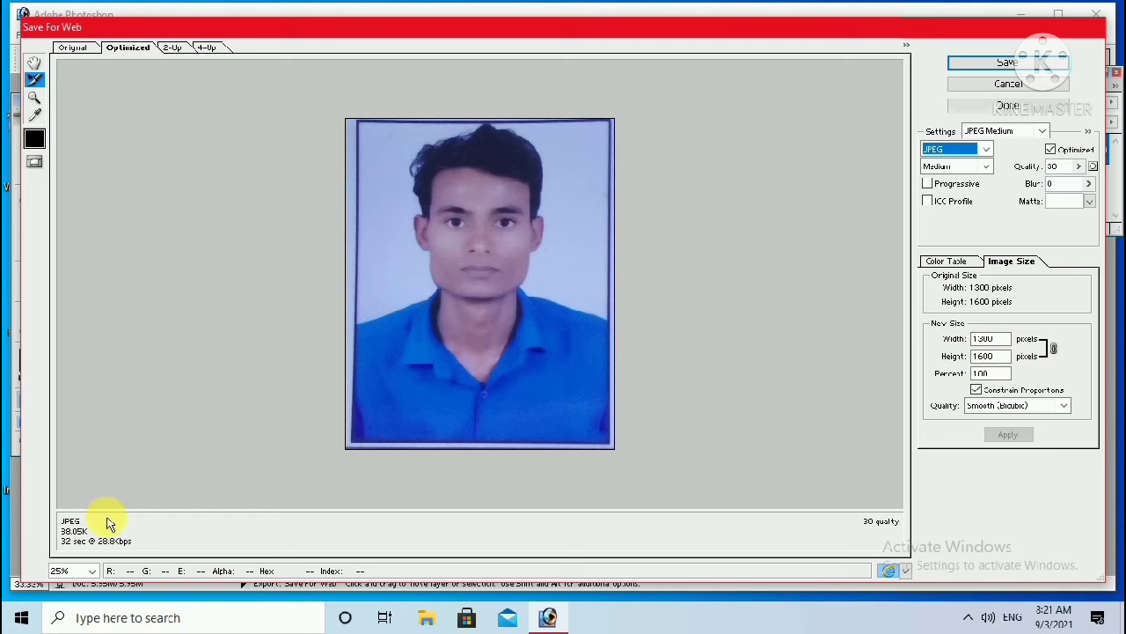
pyautogui.doubleClick(993, 339)
pyautogui.press('BackSpace')
pyautogui.hotkey('ctrl', 'z')
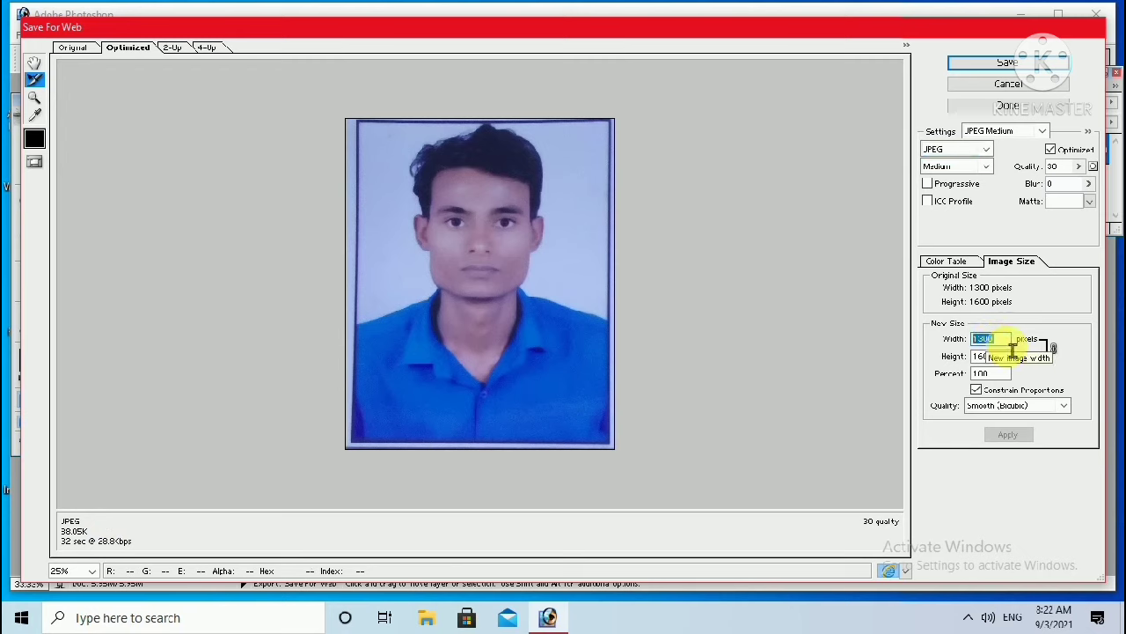
pyautogui.write('12')
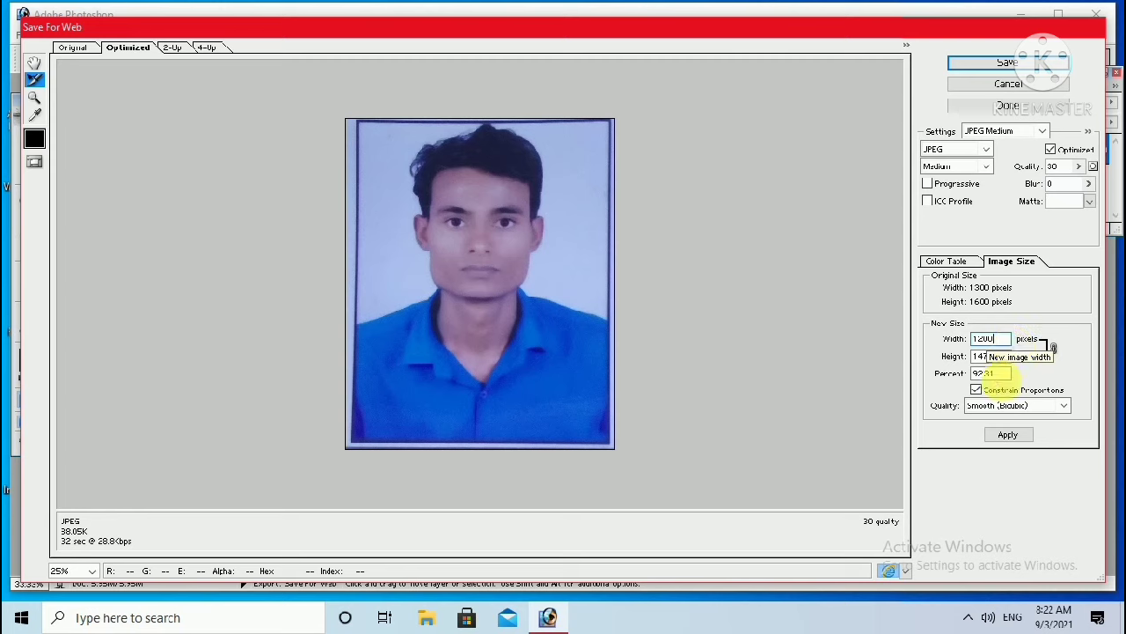
pyautogui.click(1008, 436)
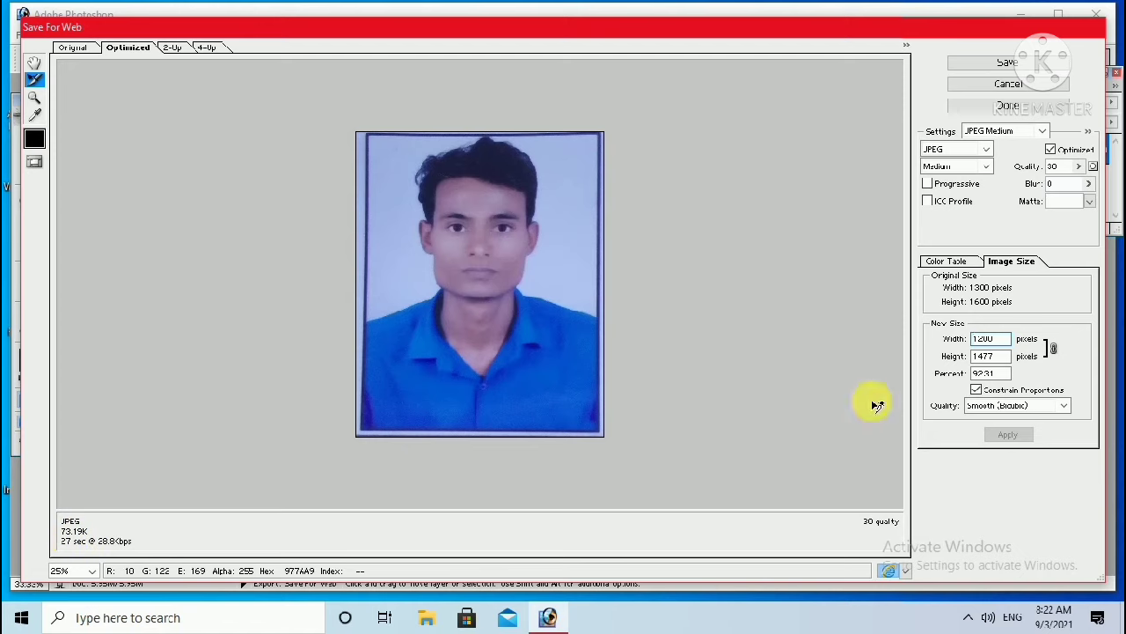
pyautogui.moveTo(994, 338); pyautogui.dragTo(964, 346)
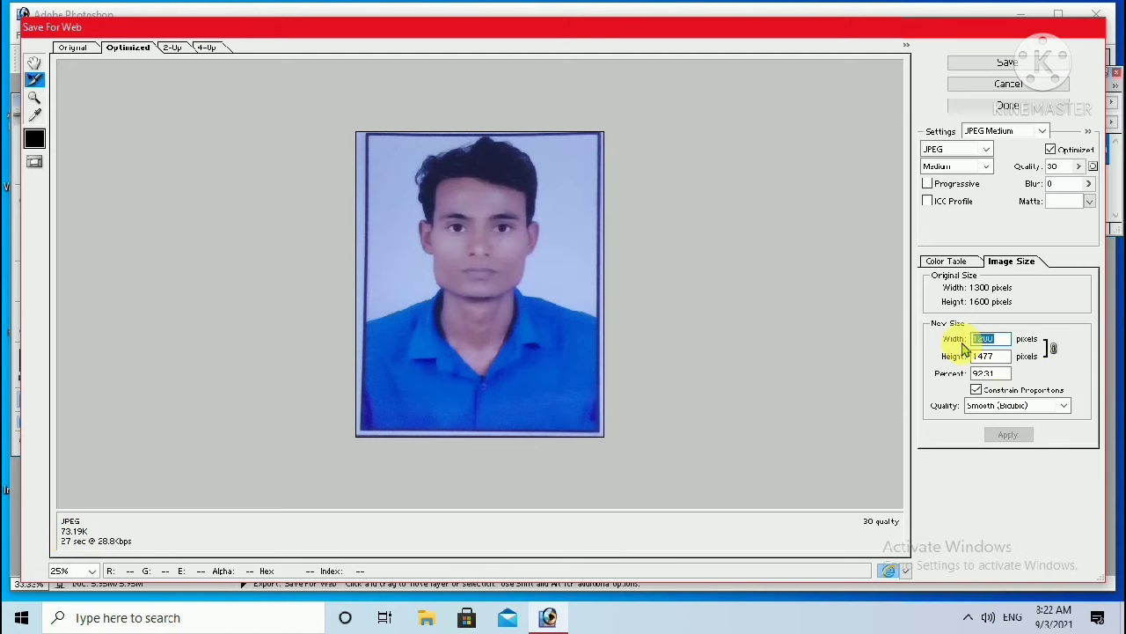
pyautogui.write('10')
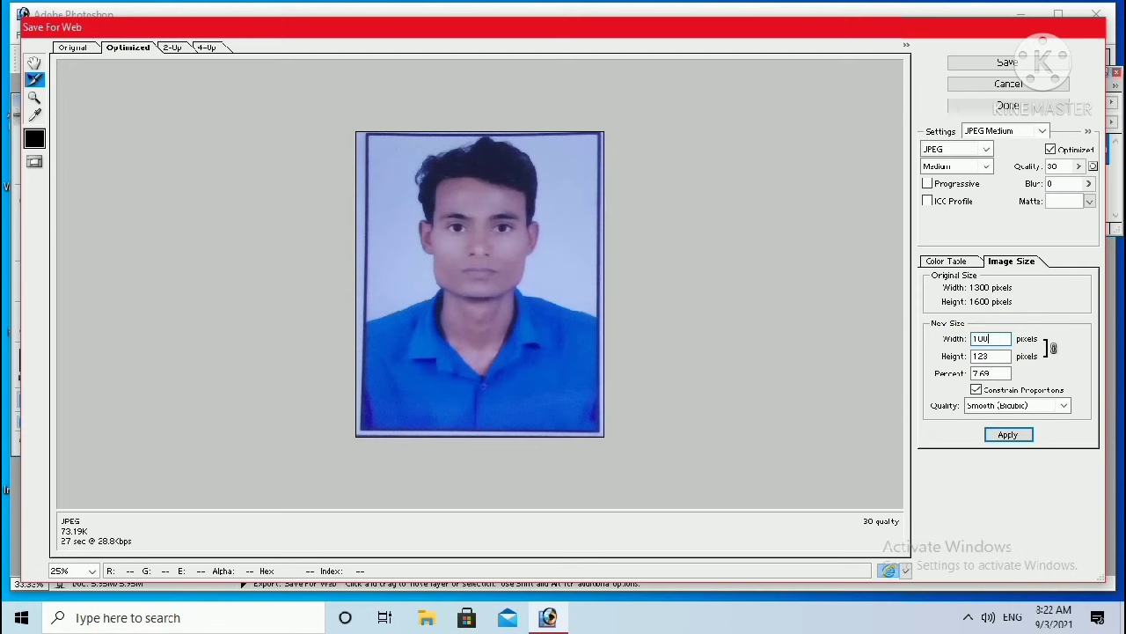
pyautogui.click(1008, 436)
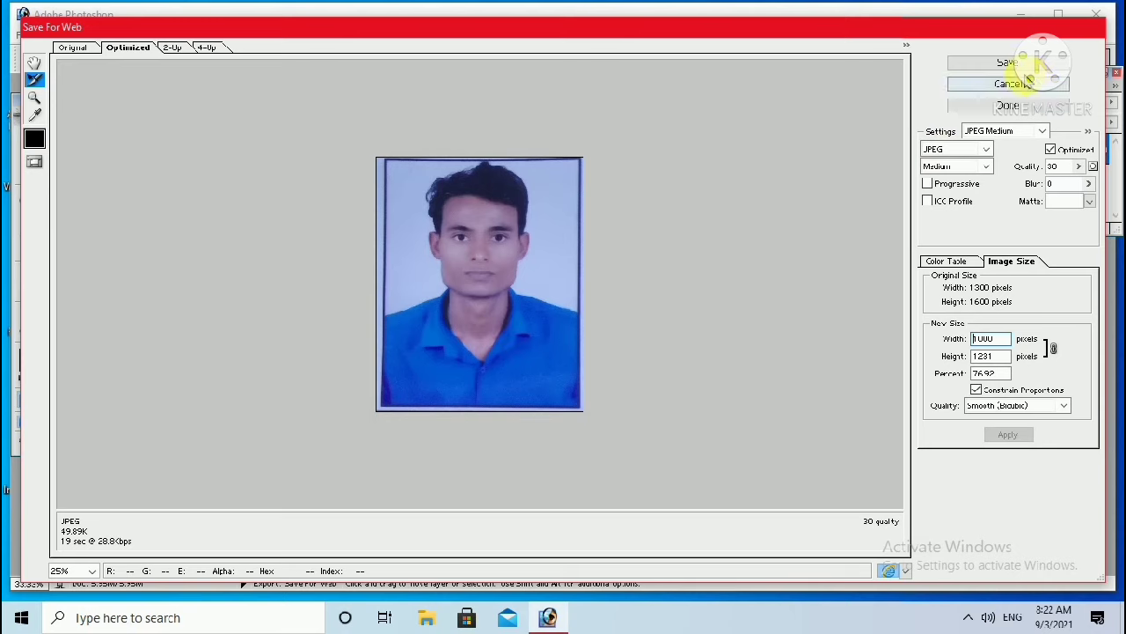
# Save the optimized photo JPEG to the Desktop as 'trilok'.
pyautogui.click(1003, 67)
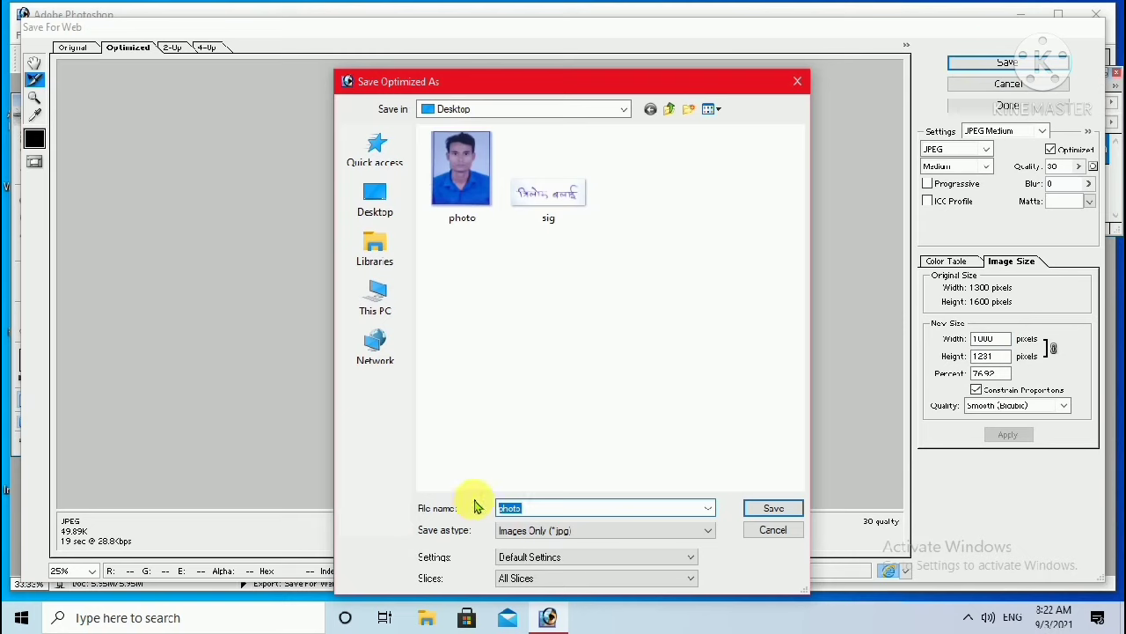
pyautogui.write('trilok')
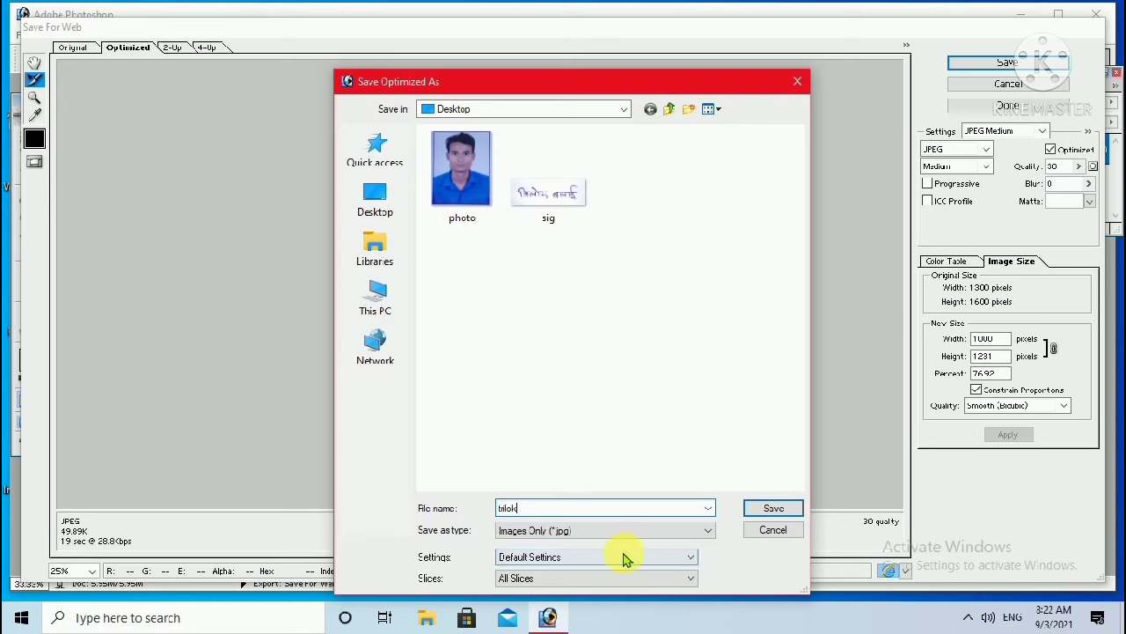
pyautogui.click(771, 515)
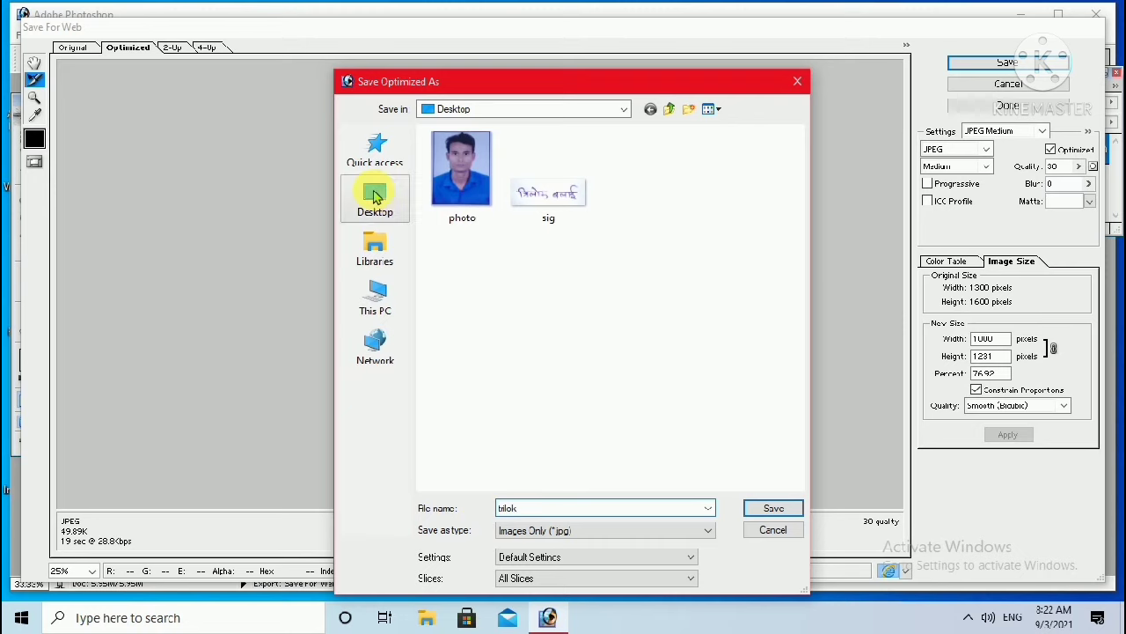
pyautogui.click(375, 197)
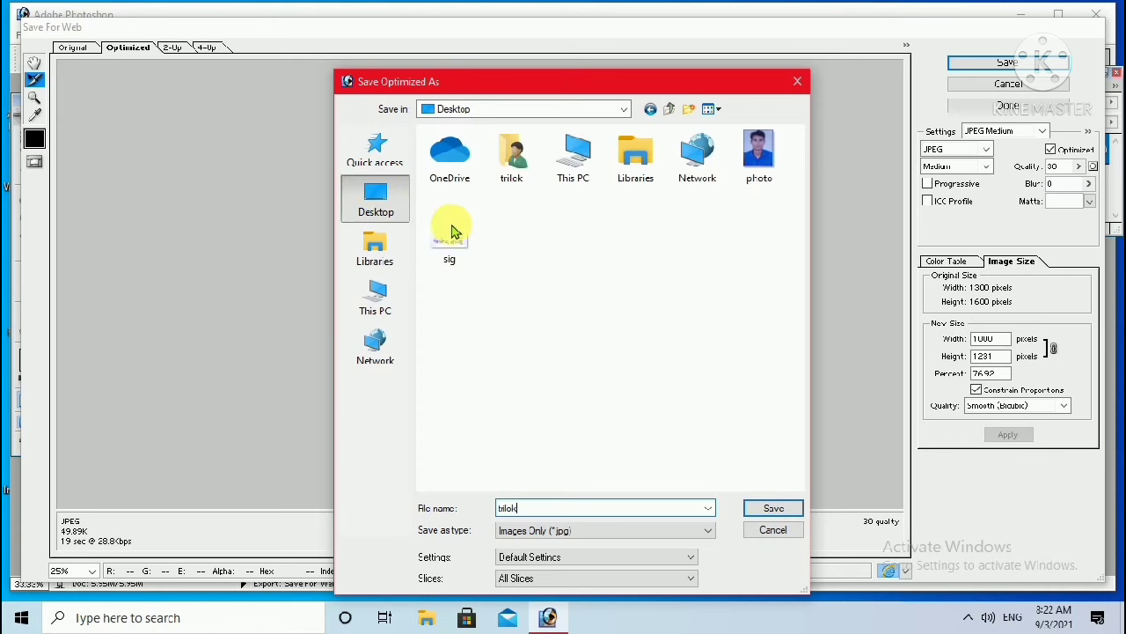
pyautogui.click(770, 516)
pyautogui.click(770, 516)
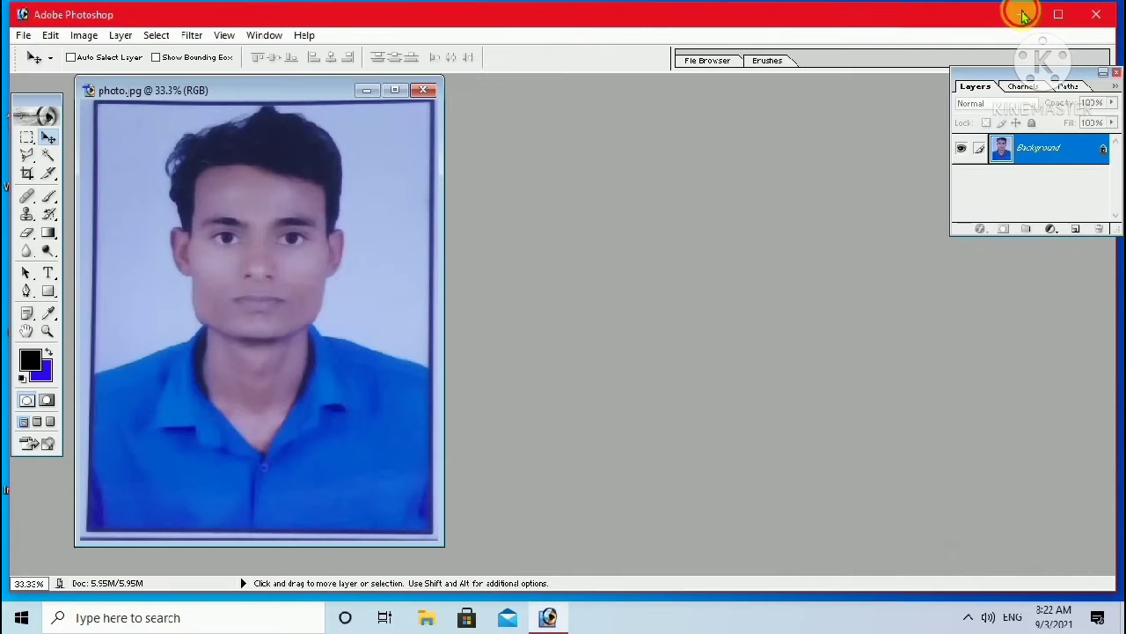
# Minimize Photoshop and check the trilok file's properties: 49.8 KB JPEG.
pyautogui.click(1021, 14)
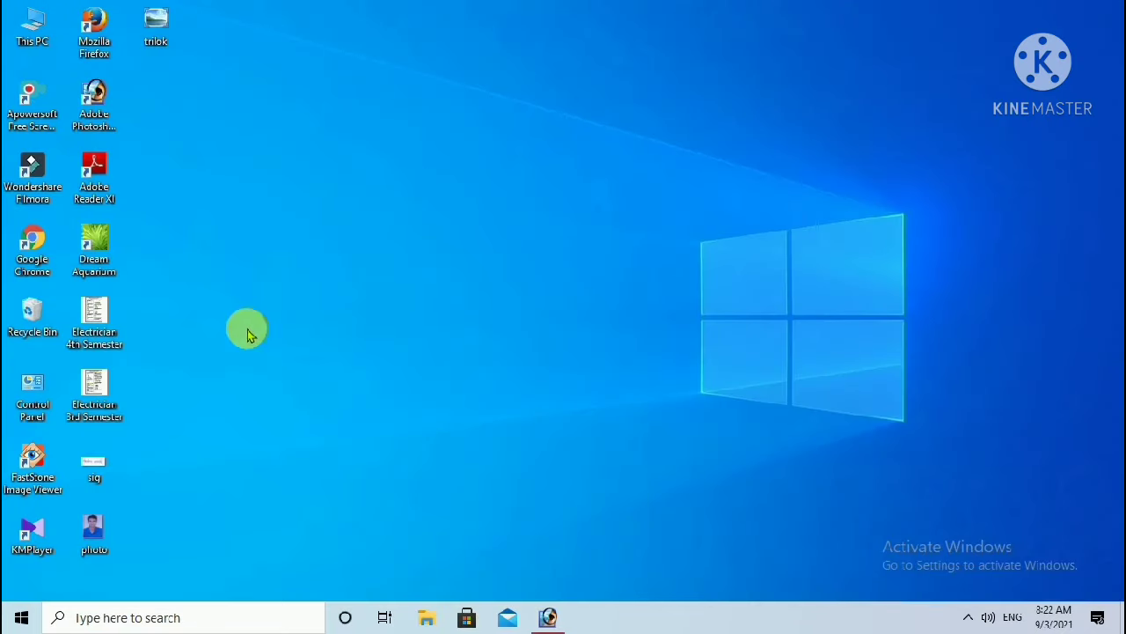
pyautogui.moveTo(158, 35)
pyautogui.mouseDown()
pyautogui.moveTo(233, 195)
pyautogui.moveTo(156, 26)
pyautogui.mouseUp()
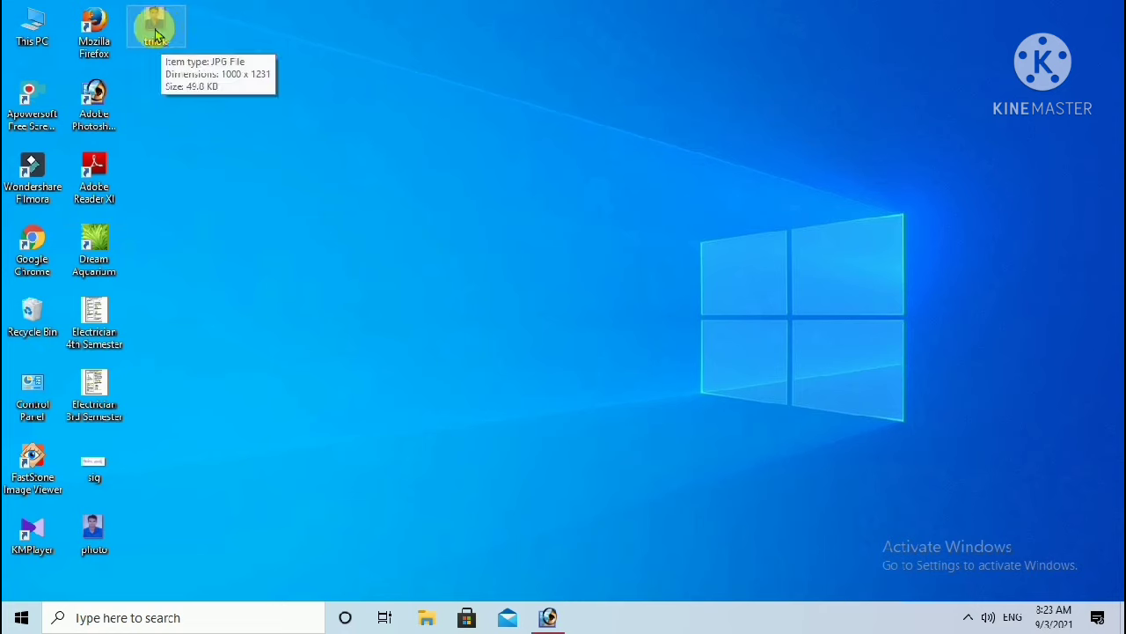
pyautogui.click(152, 35)
pyautogui.rightClick(156, 36)
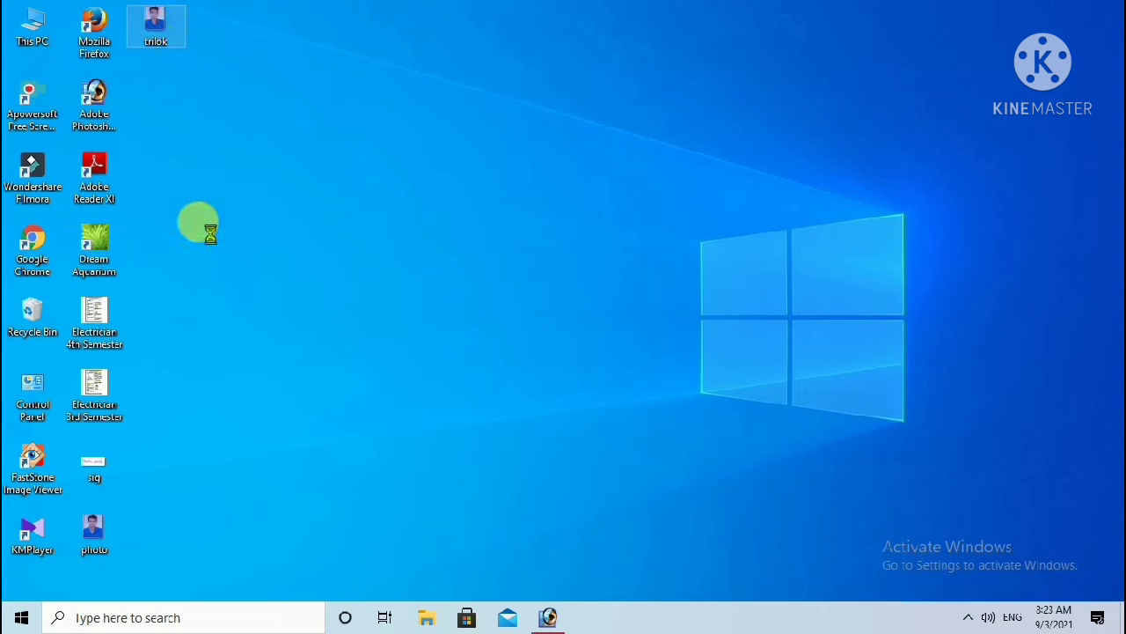
pyautogui.click(200, 572)
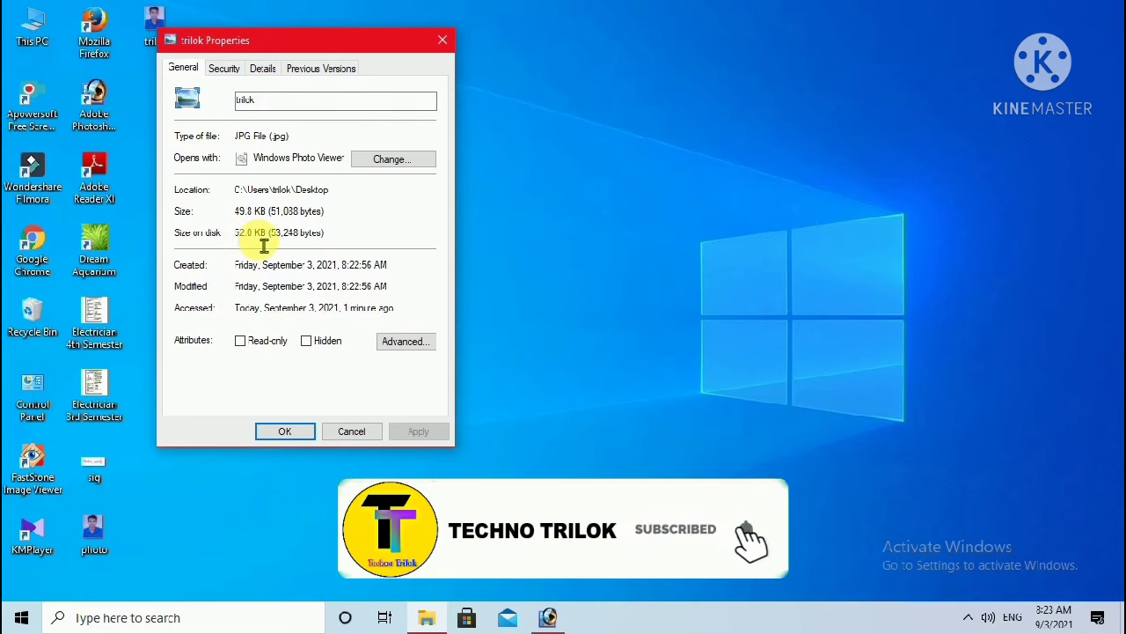
pyautogui.click(349, 425)
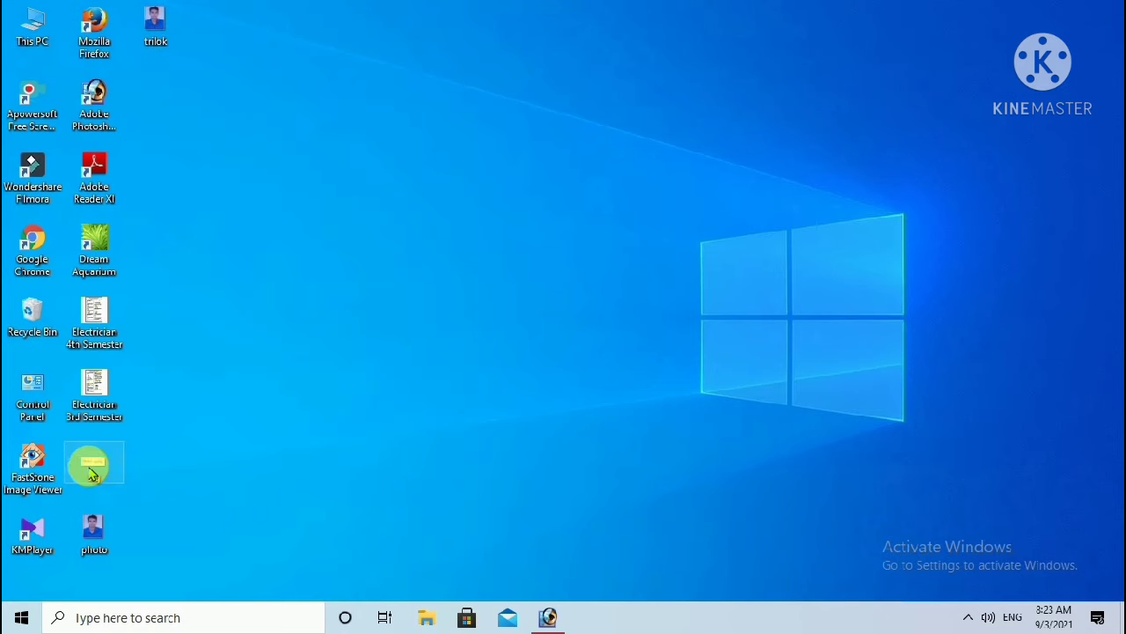
pyautogui.rightClick(88, 472)
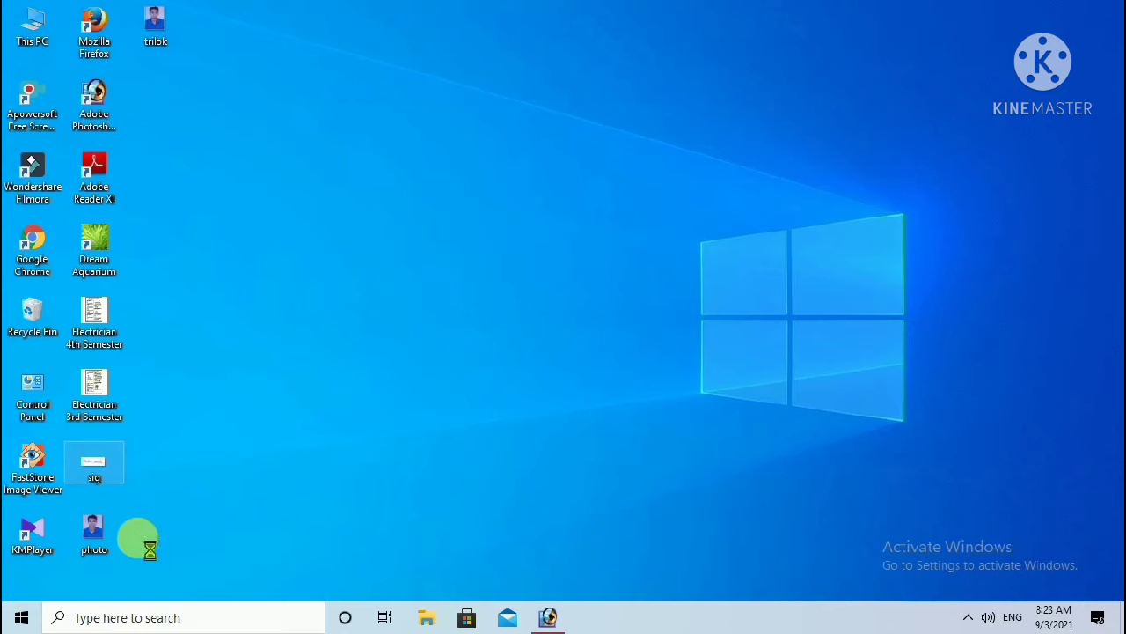
pyautogui.click(148, 586)
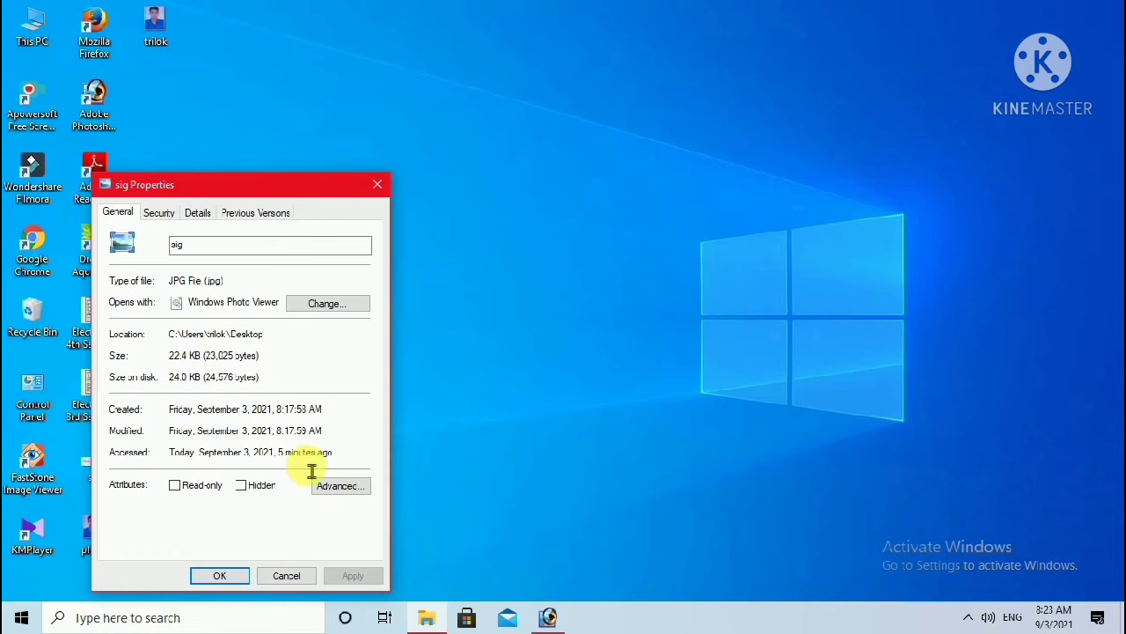
pyautogui.click(278, 577)
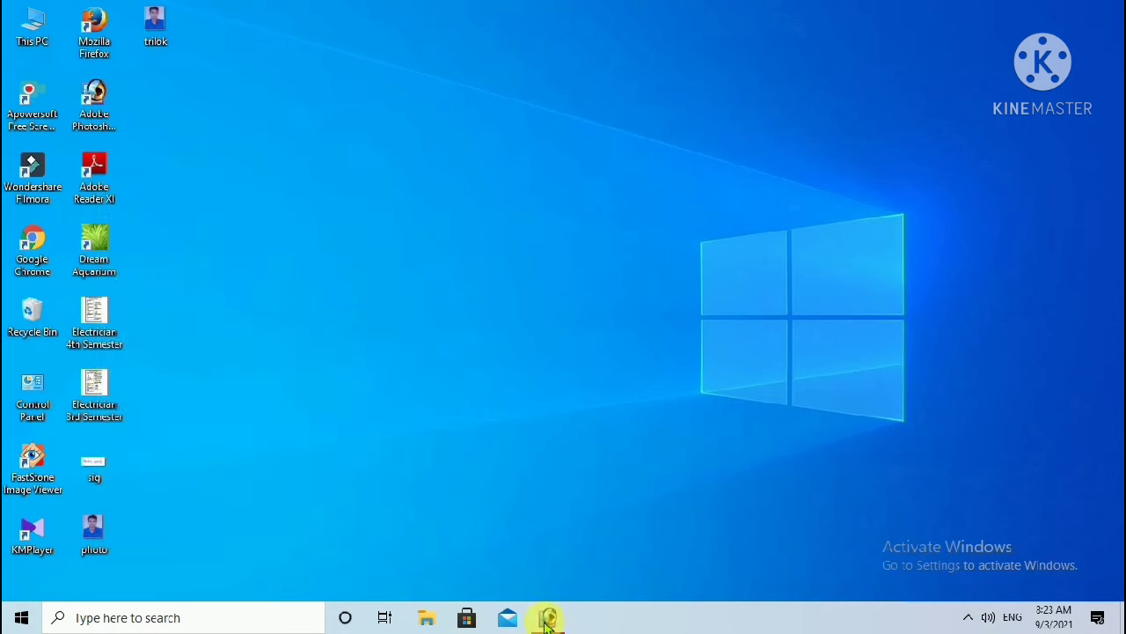
# Restore Photoshop and close photo.jpg without saving changes.
pyautogui.click(545, 617)
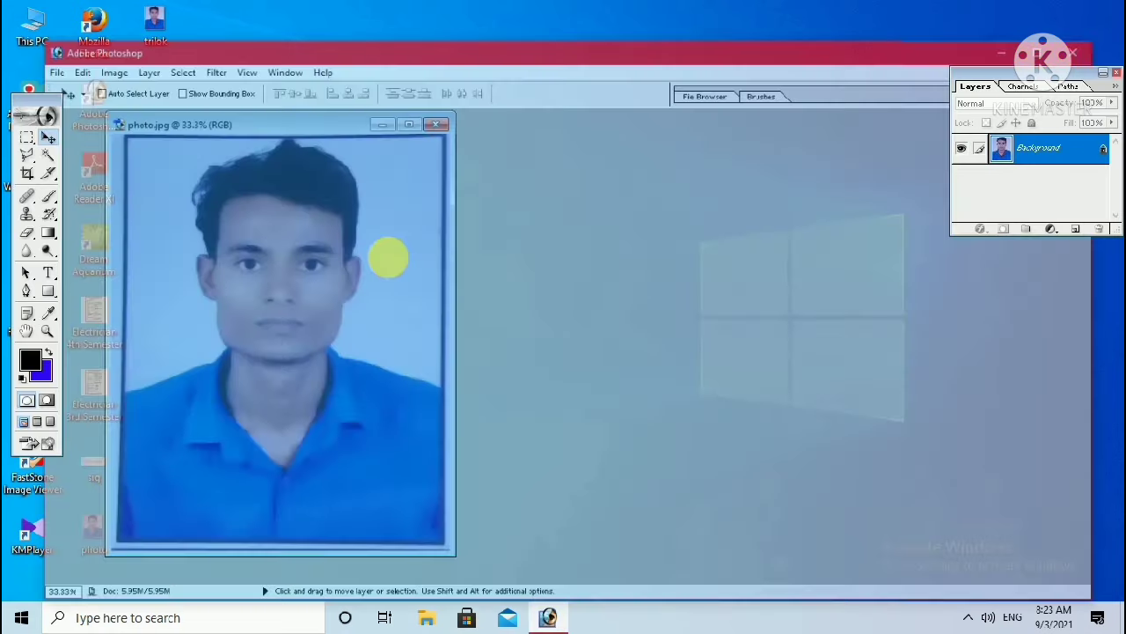
pyautogui.click(426, 92)
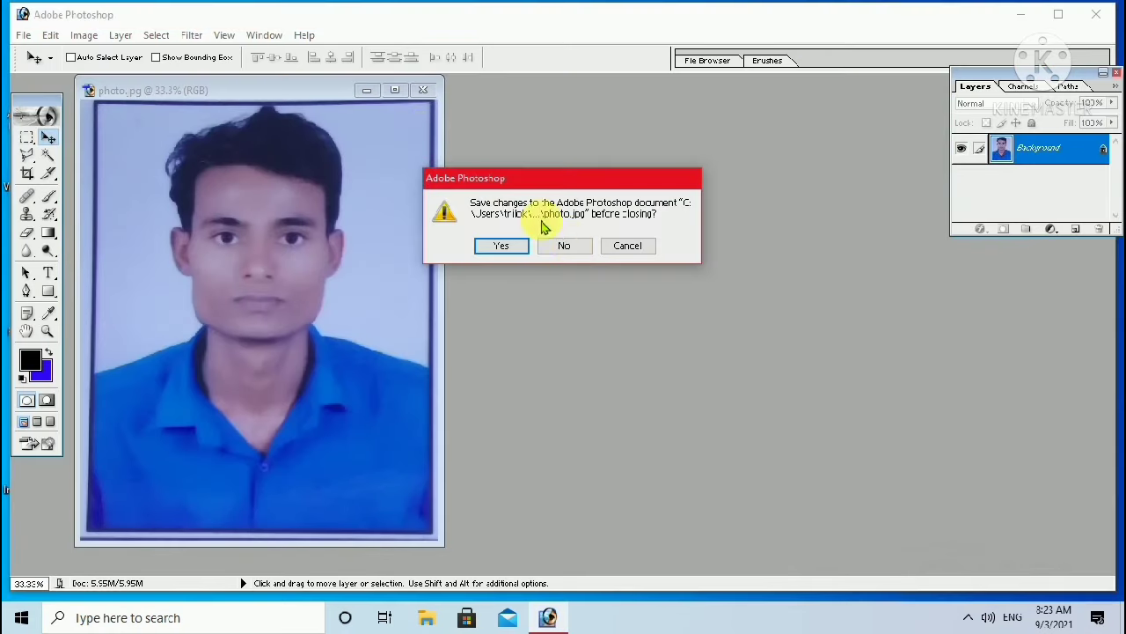
pyautogui.click(563, 244)
# Open sig.jpg from the Desktop and reposition its document window.
pyautogui.click(24, 35)
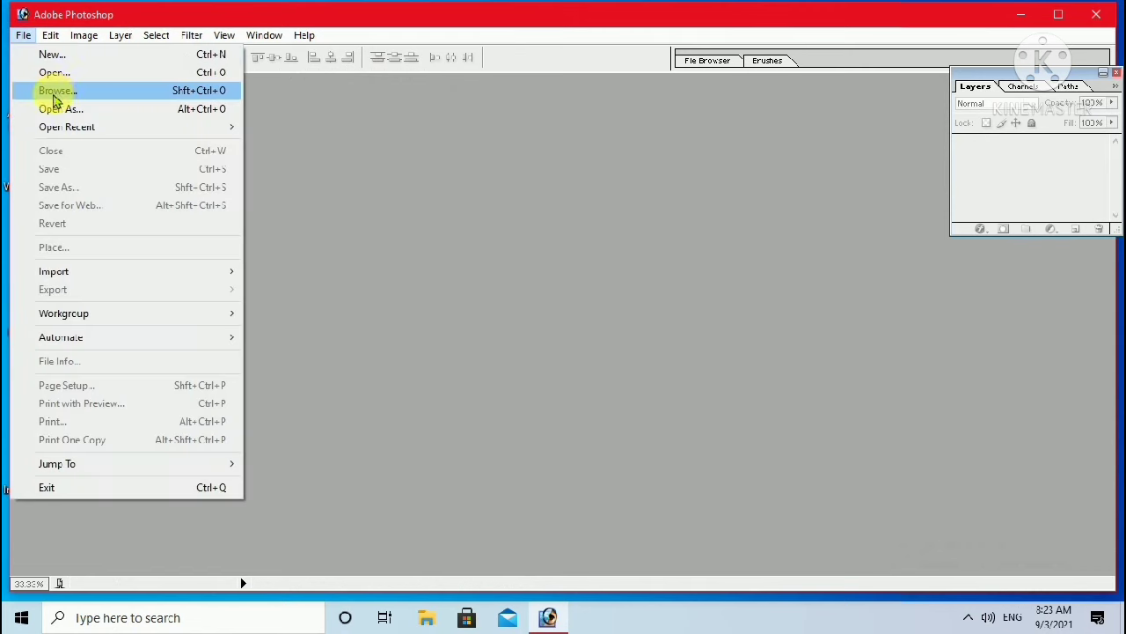
pyautogui.click(50, 72)
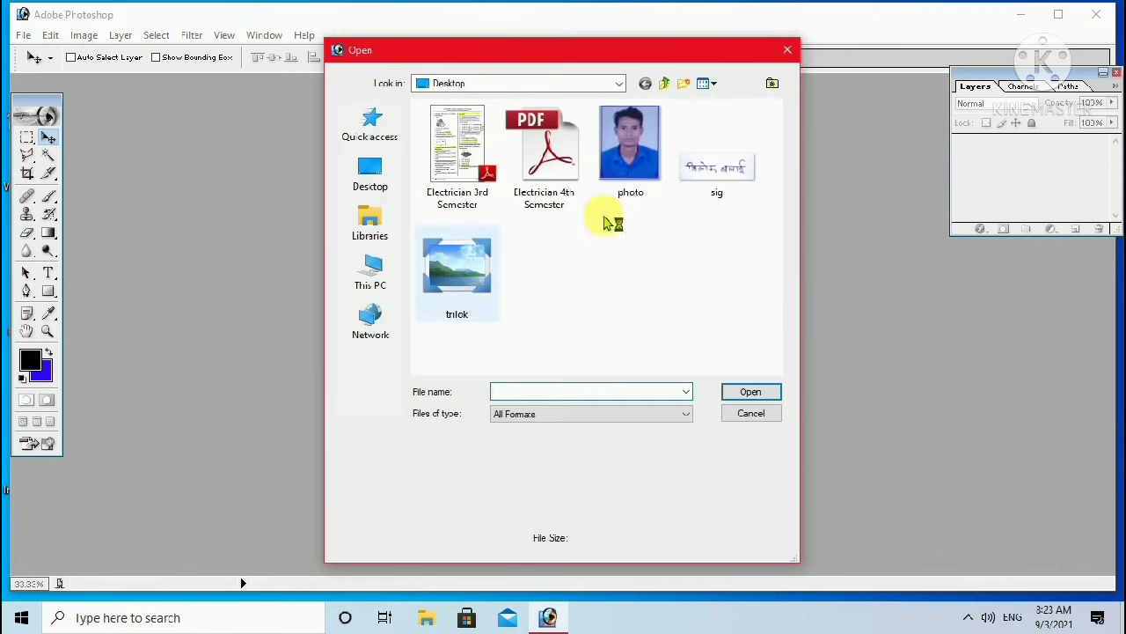
pyautogui.click(711, 185)
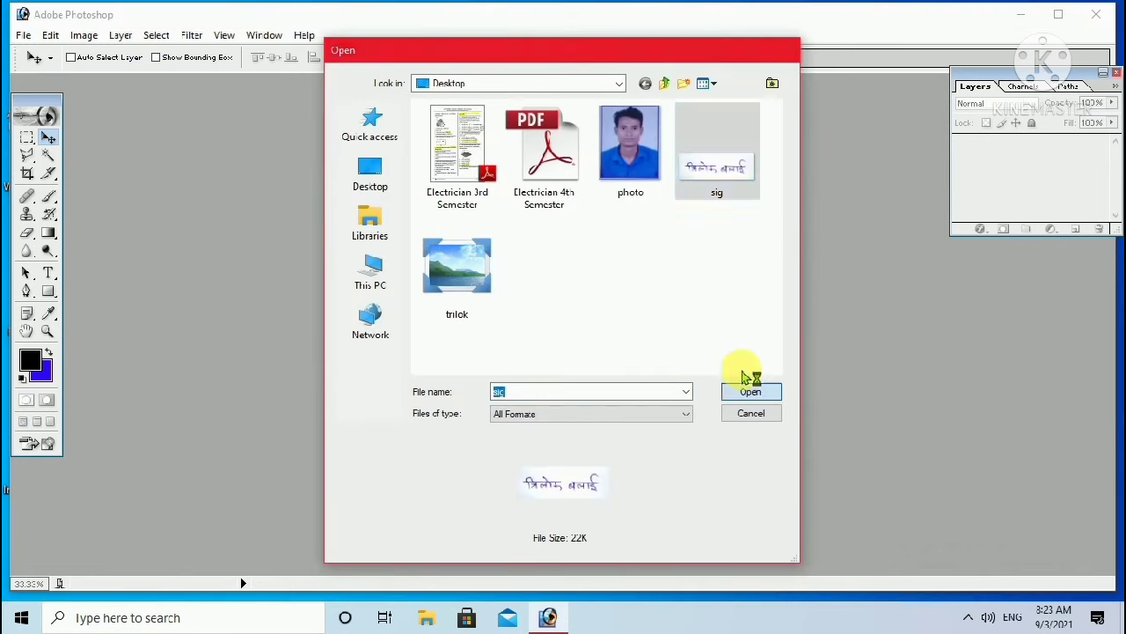
pyautogui.click(752, 396)
pyautogui.moveTo(349, 88); pyautogui.dragTo(372, 145)
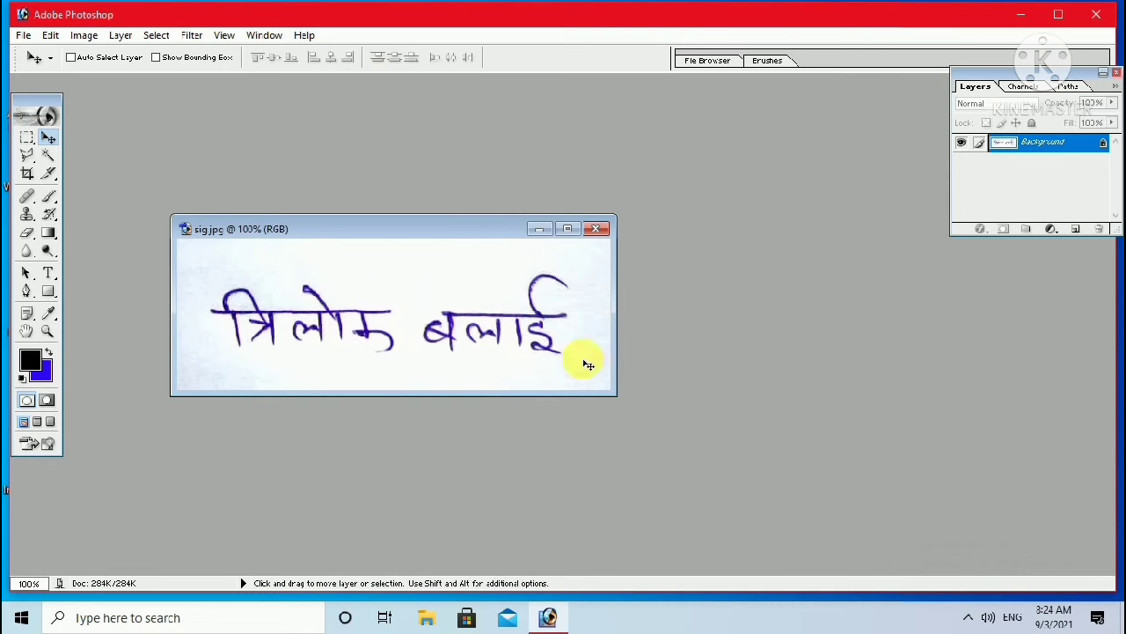
# In Save for Web, enlarge the signature to 1200×420 pixels via 600 and 1000 widths.
pyautogui.click(24, 36)
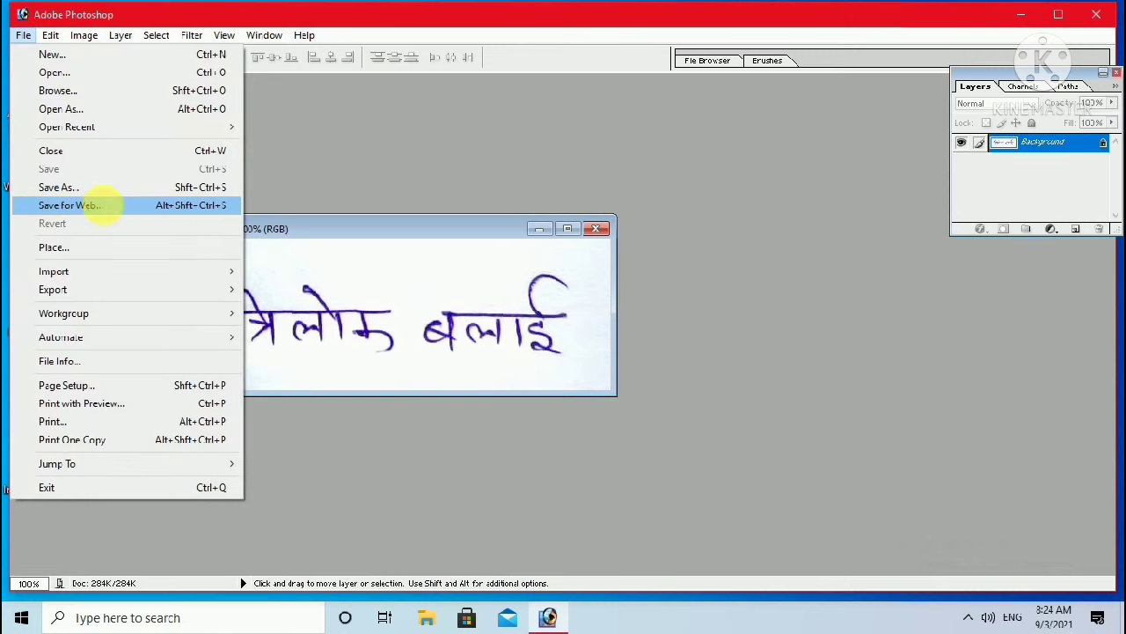
pyautogui.click(102, 205)
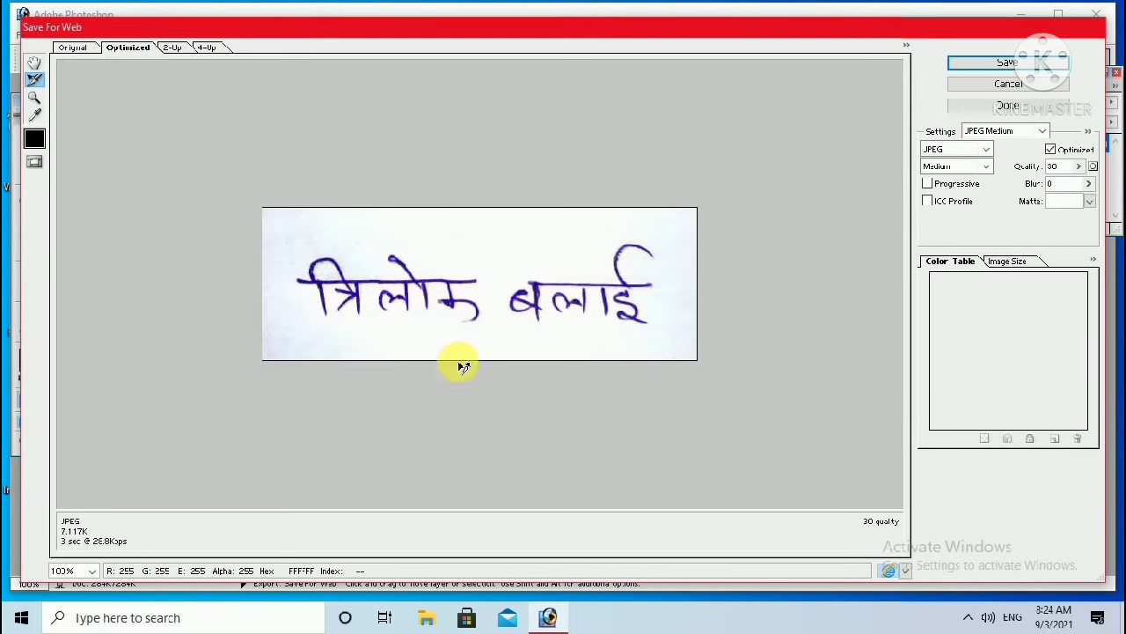
pyautogui.click(1001, 264)
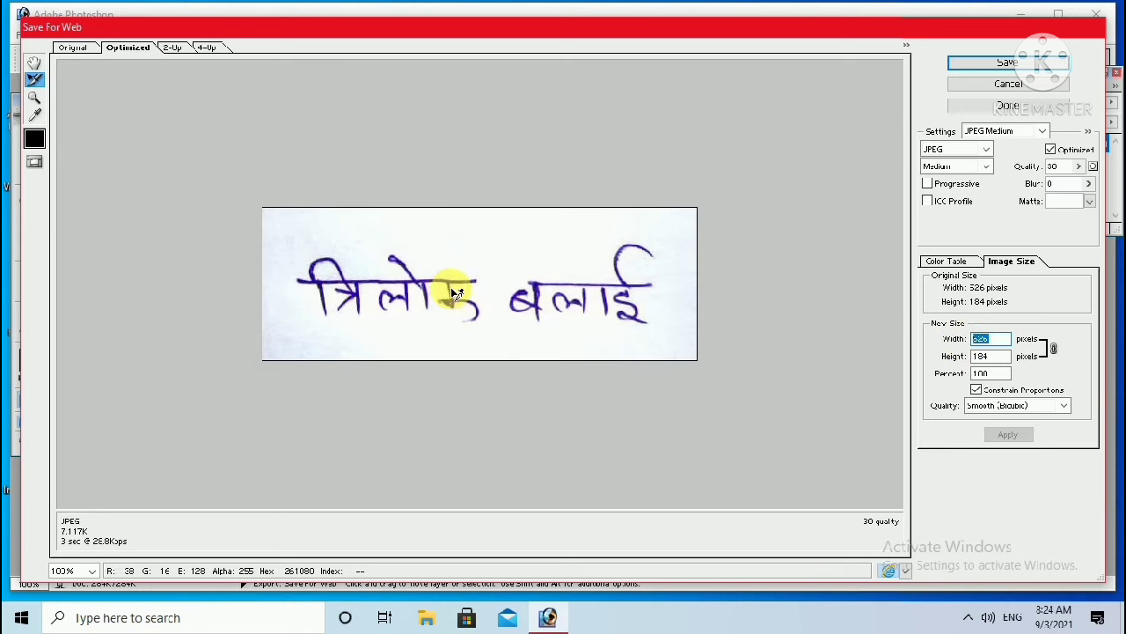
pyautogui.click(993, 340)
pyautogui.write('600')
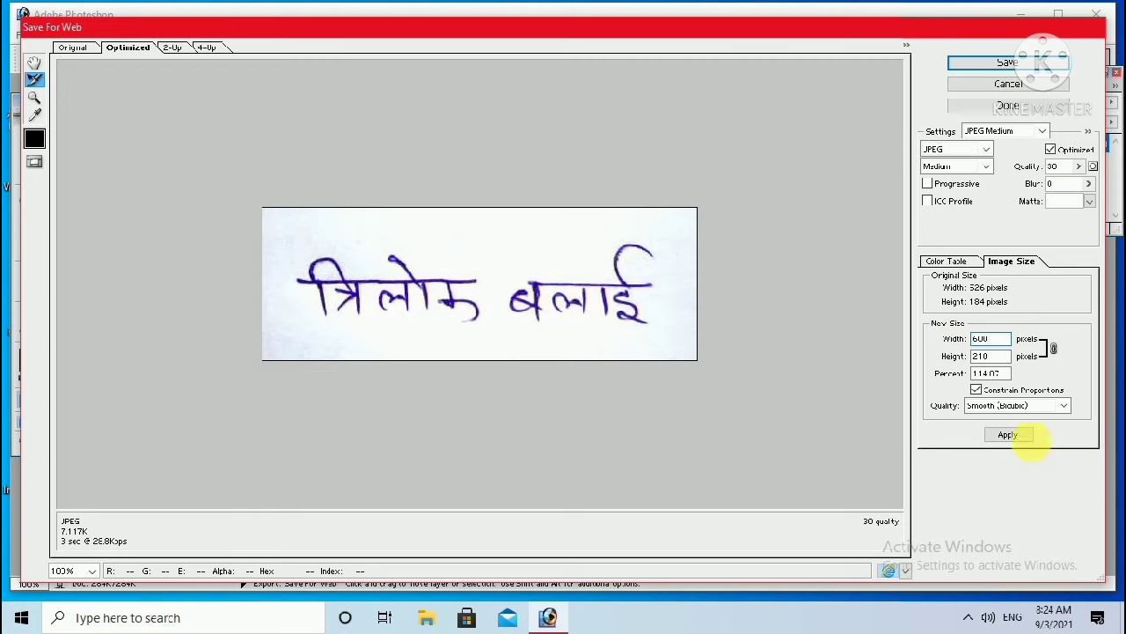
pyautogui.click(1008, 435)
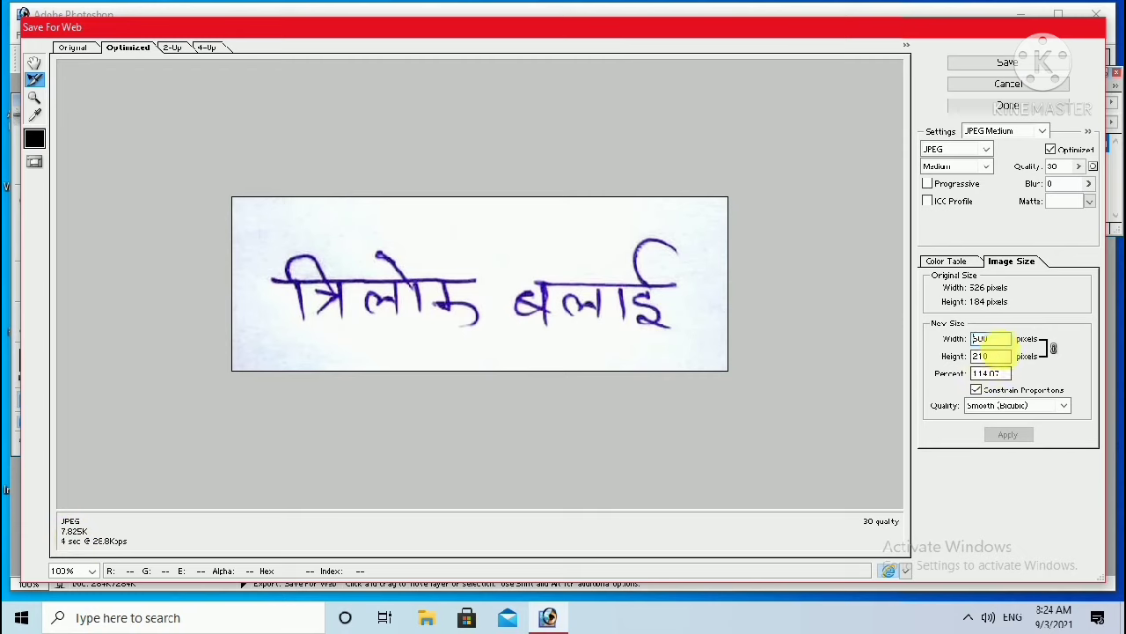
pyautogui.moveTo(992, 340); pyautogui.dragTo(958, 338)
pyautogui.write('1000')
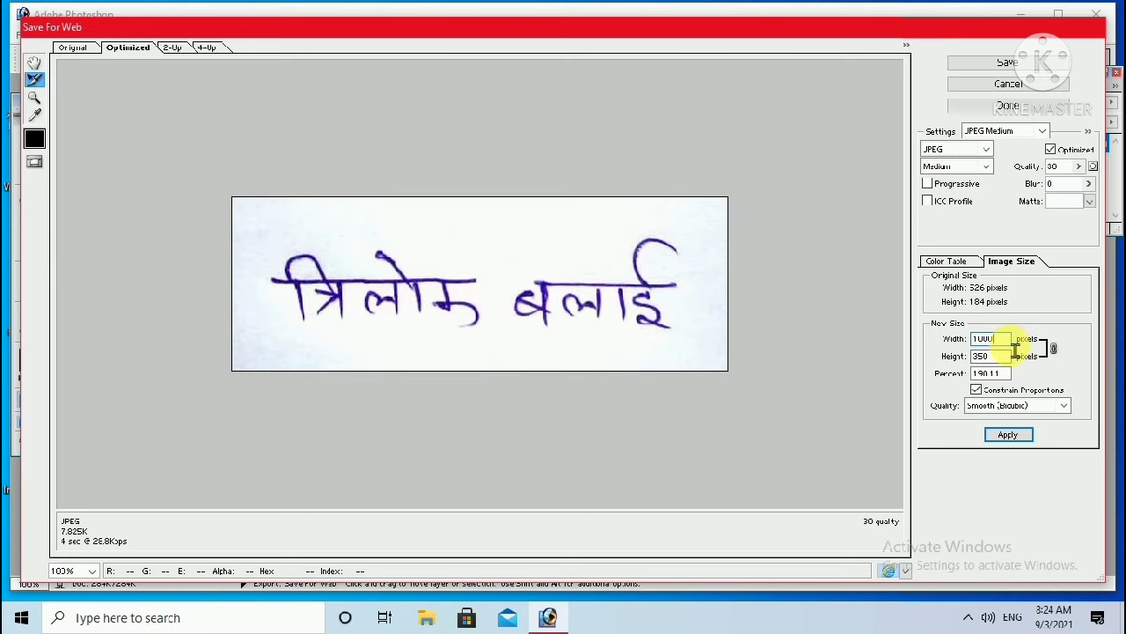
pyautogui.click(1008, 434)
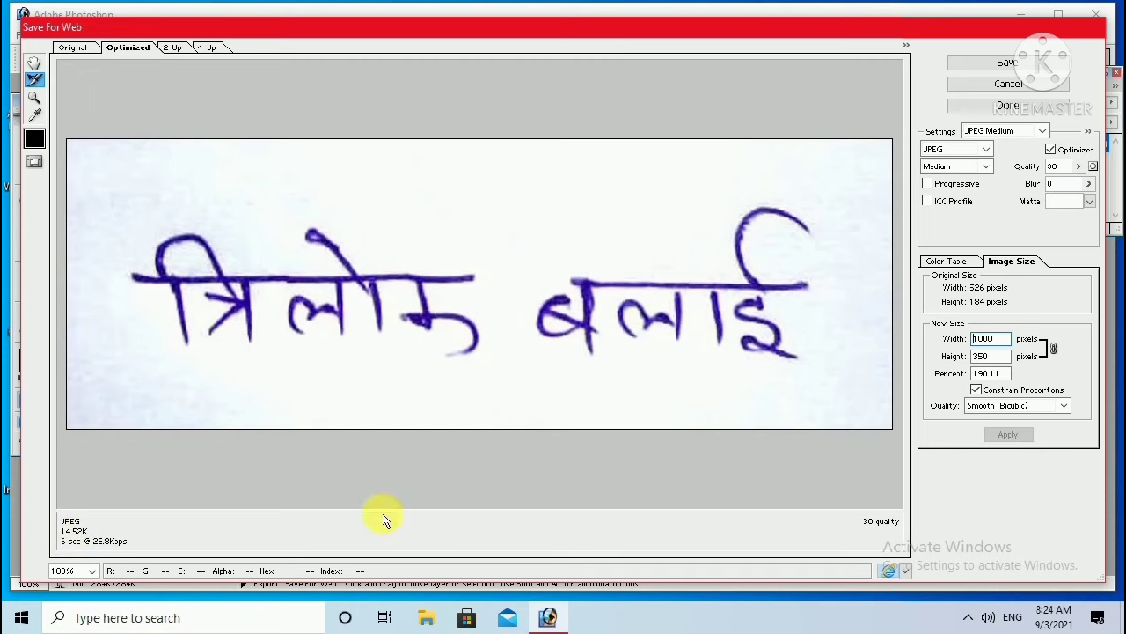
pyautogui.moveTo(971, 346); pyautogui.dragTo(913, 339)
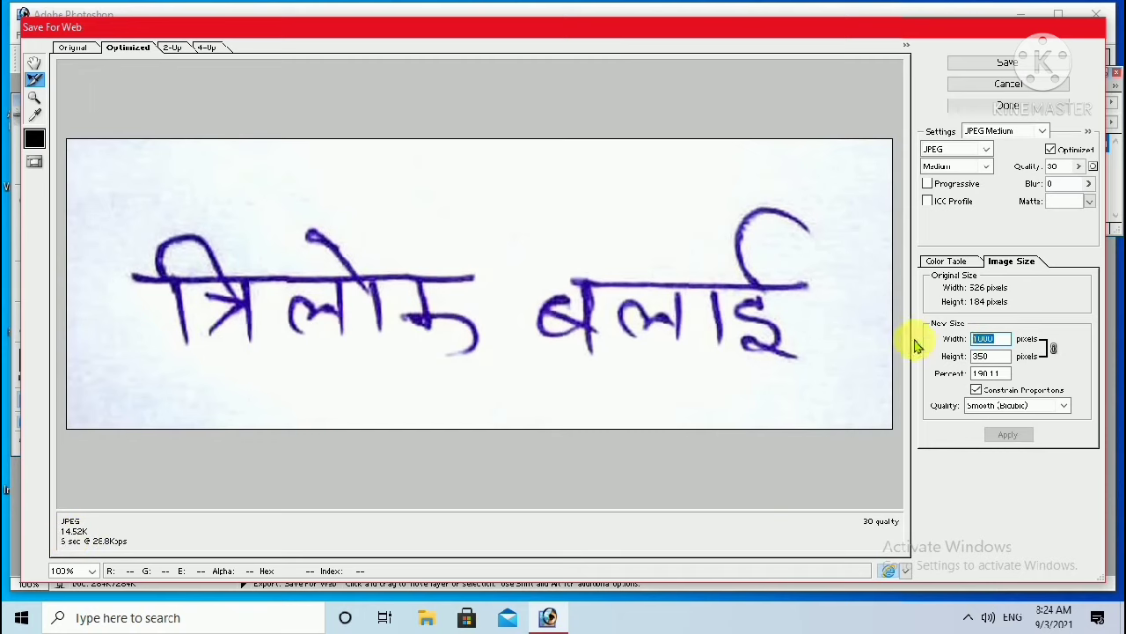
pyautogui.write('1')
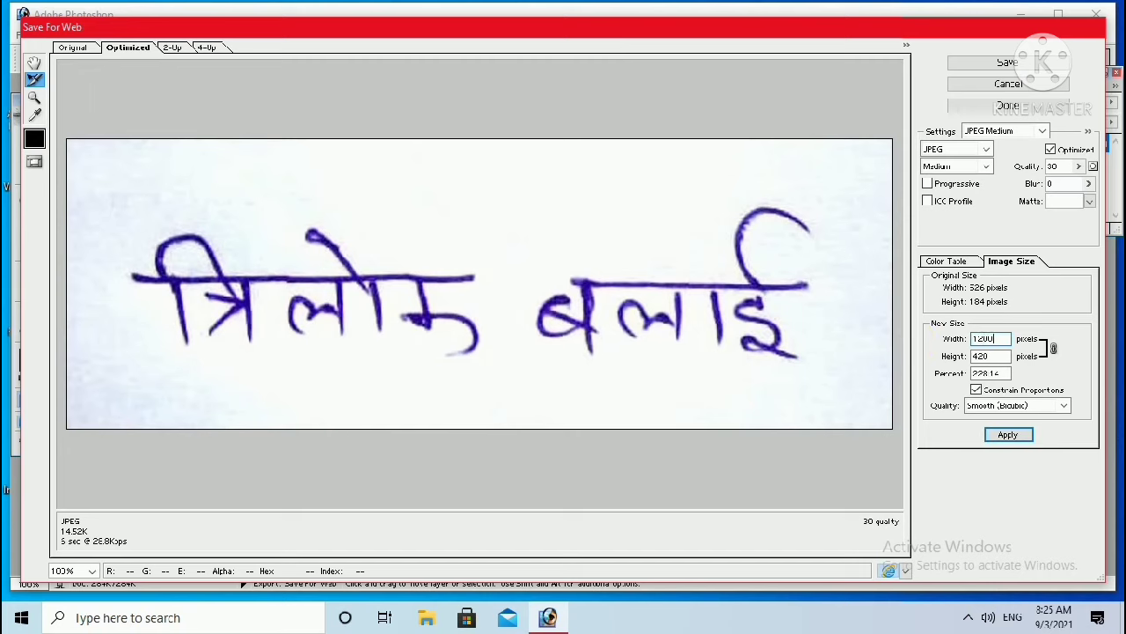
pyautogui.click(1014, 435)
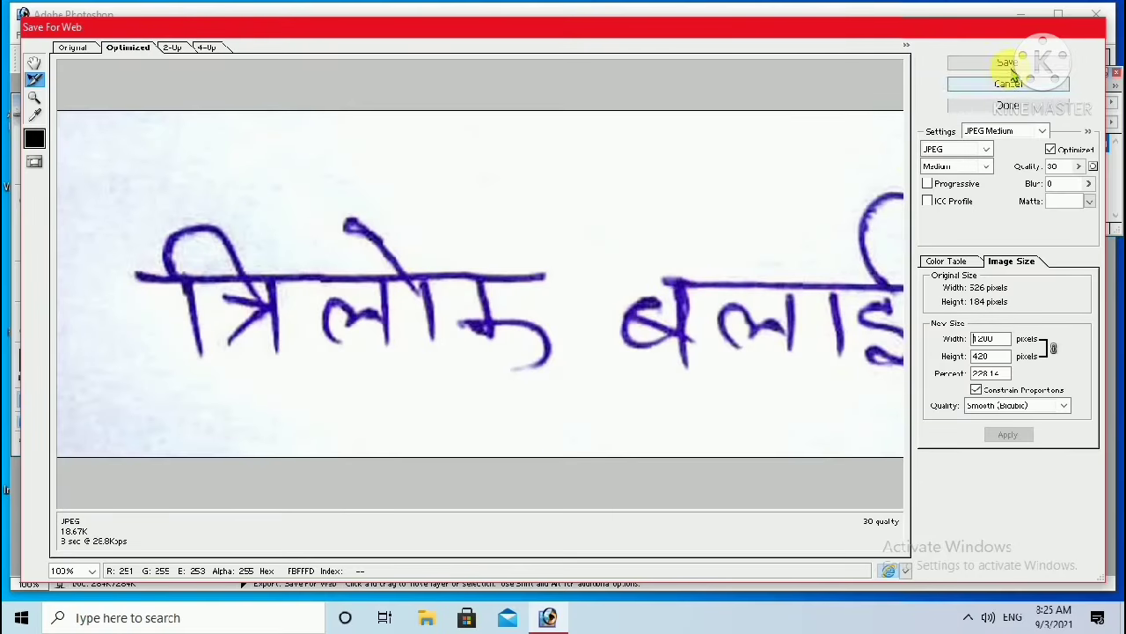
# Save the enlarged signature JPEG to the Desktop as 'trilok sig'.
pyautogui.click(1006, 62)
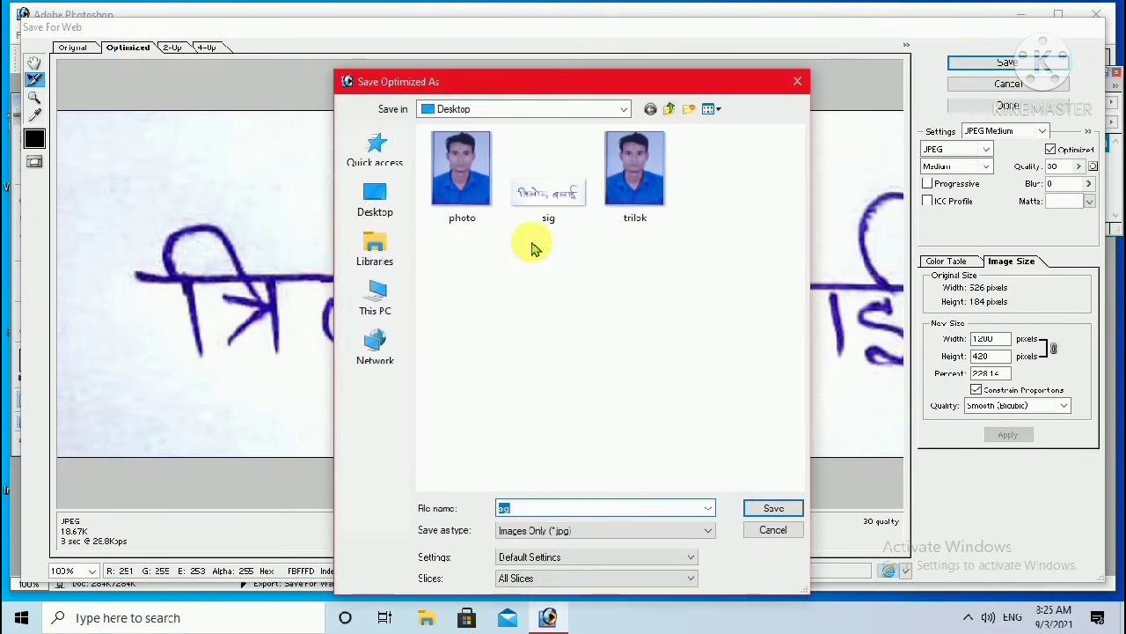
pyautogui.click(379, 198)
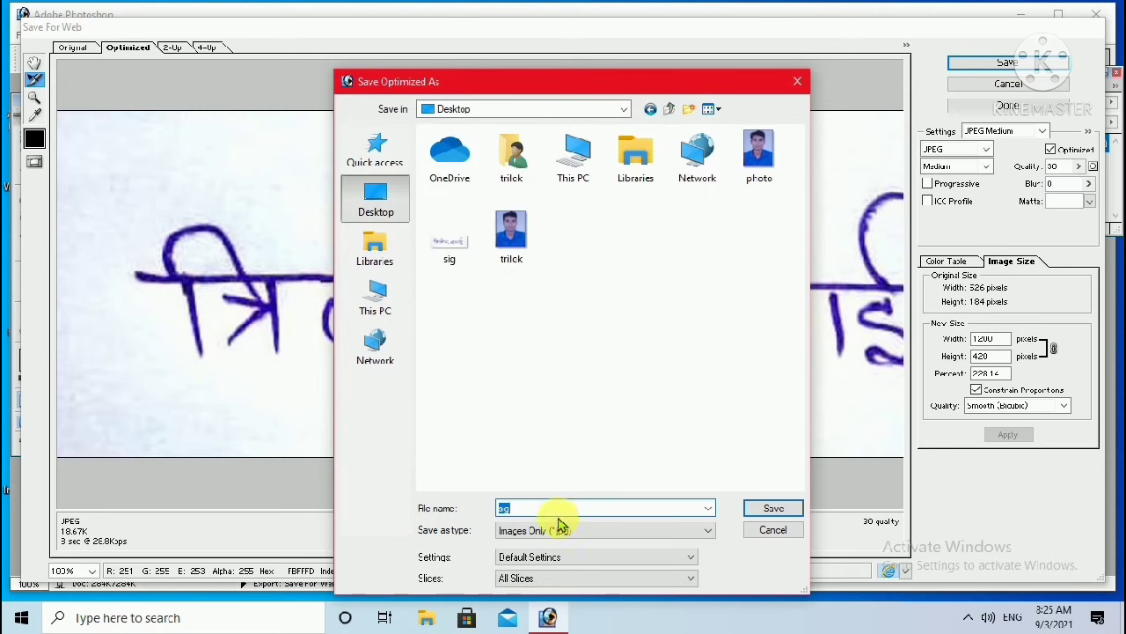
pyautogui.write('trilok')
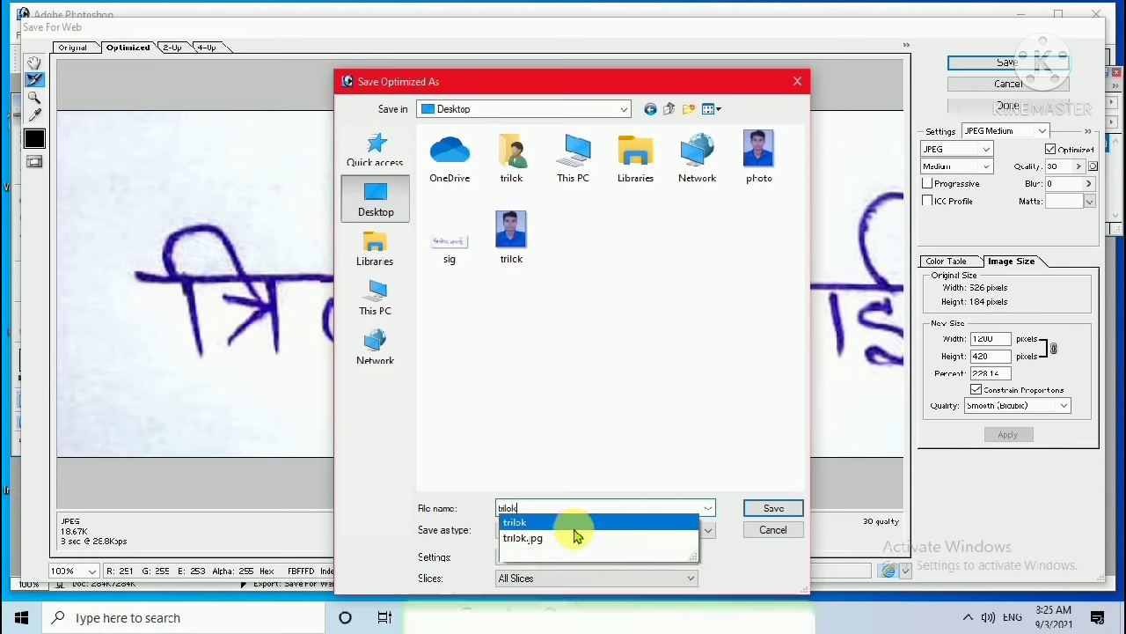
pyautogui.click(571, 527)
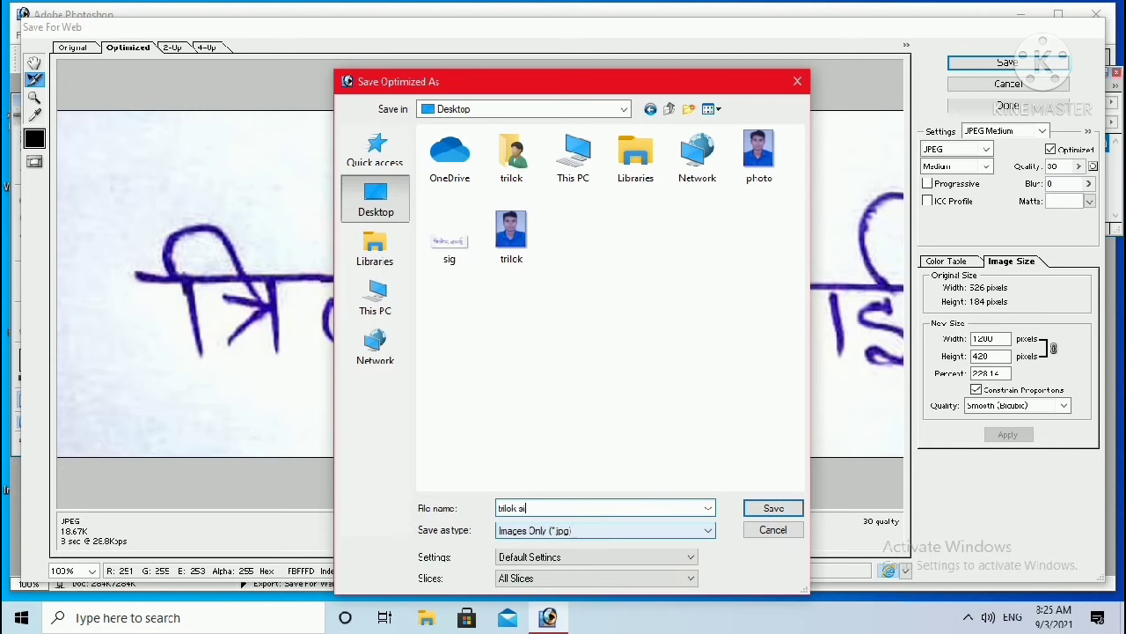
pyautogui.click(773, 514)
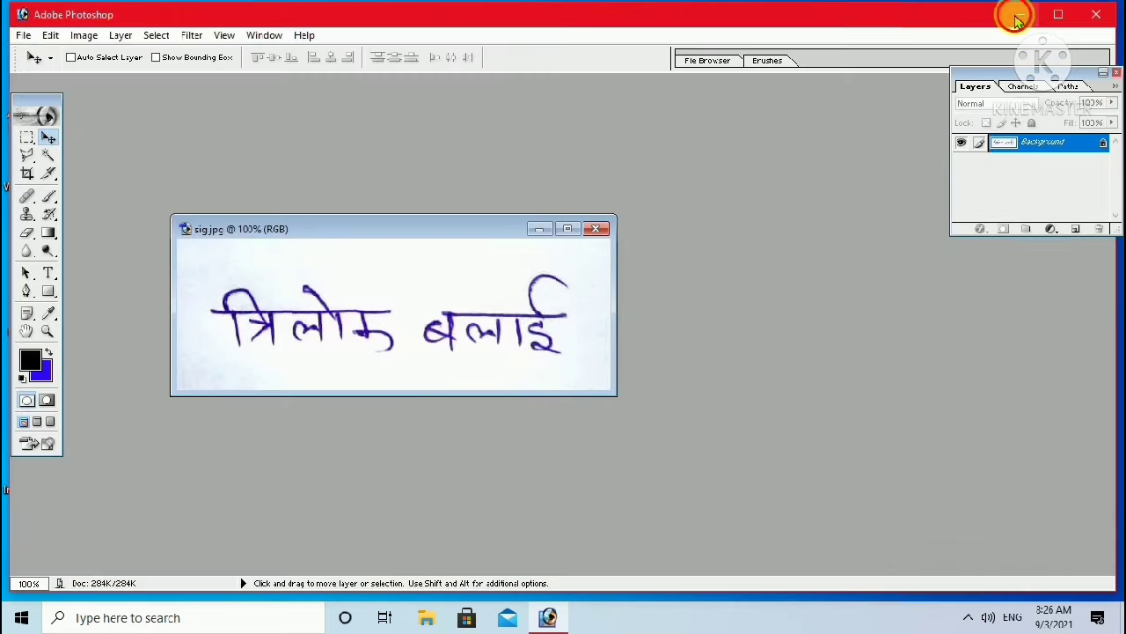
# Minimize Photoshop and check trilok-sig's properties: 18.6 KB.
pyautogui.click(1022, 18)
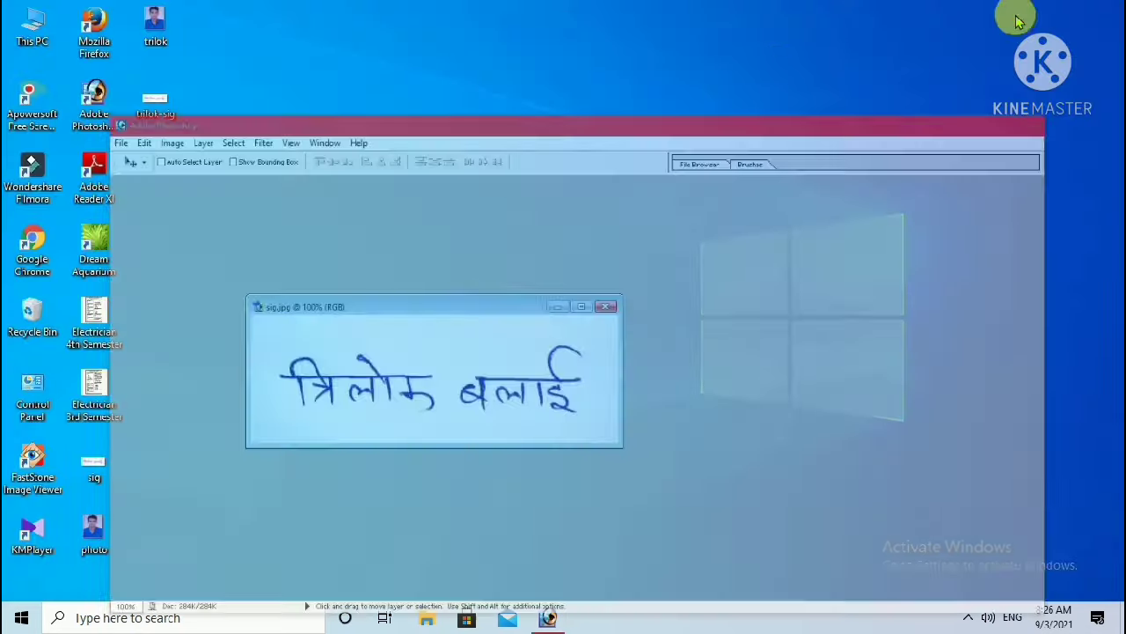
pyautogui.moveTo(155, 104); pyautogui.dragTo(158, 108)
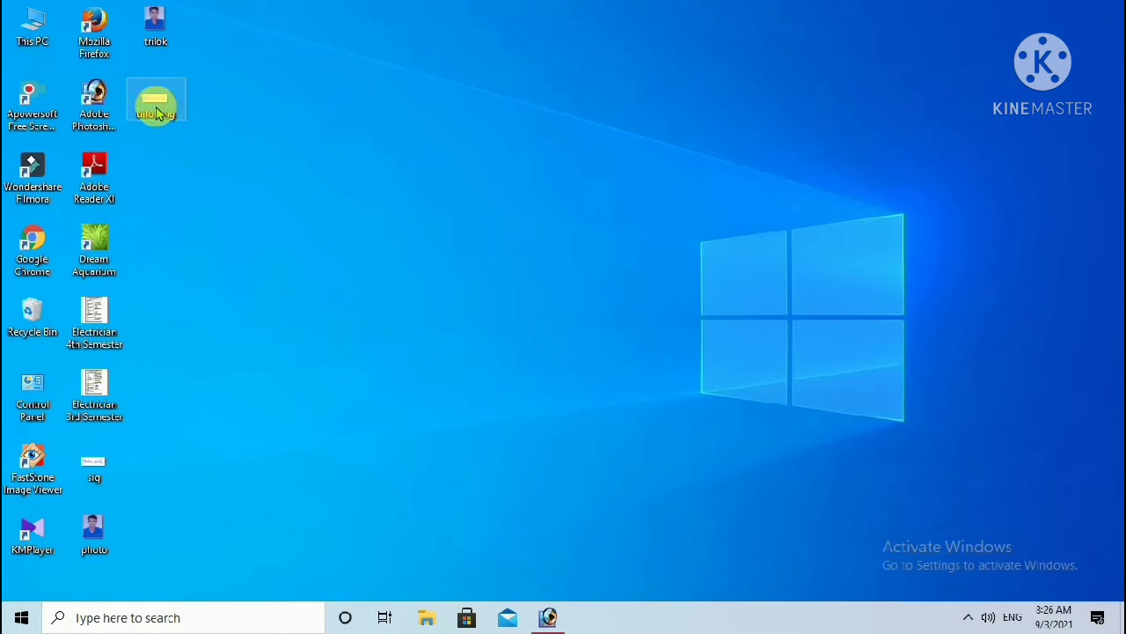
pyautogui.rightClick(156, 110)
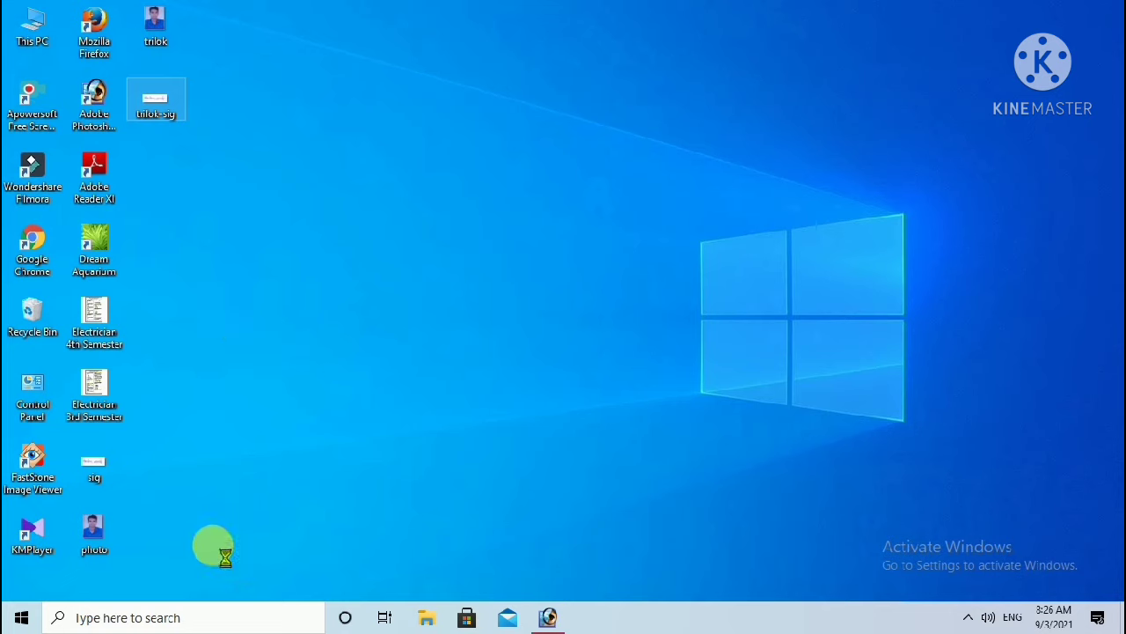
pyautogui.click(210, 587)
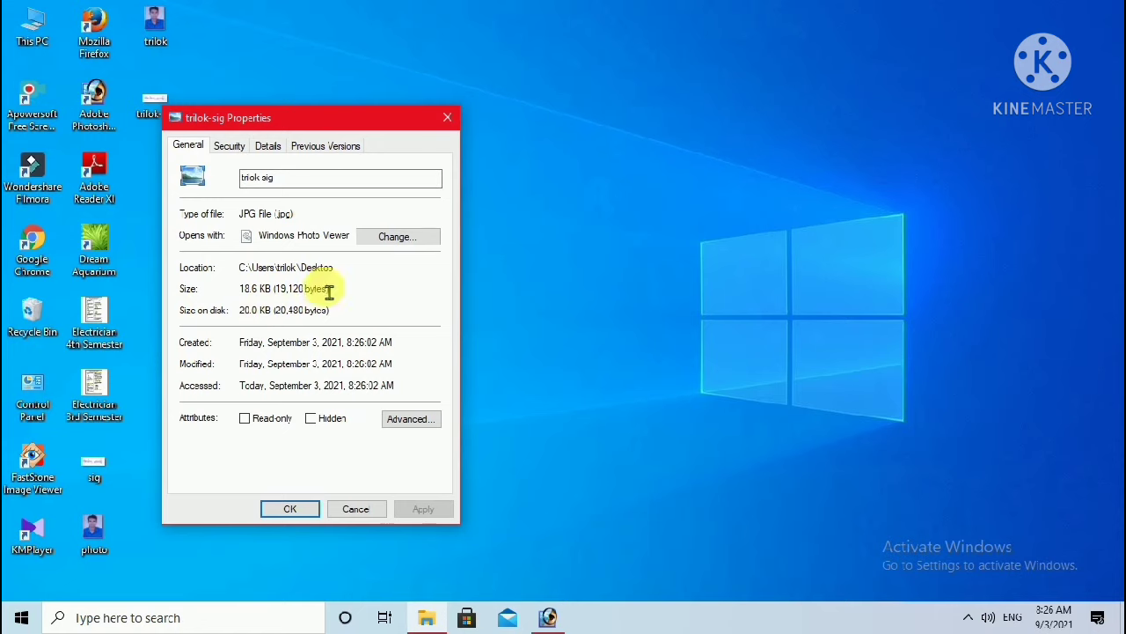
pyautogui.click(446, 117)
# Check the trilok photo's properties: 49.8 KB, then close the dialog.
pyautogui.click(155, 25)
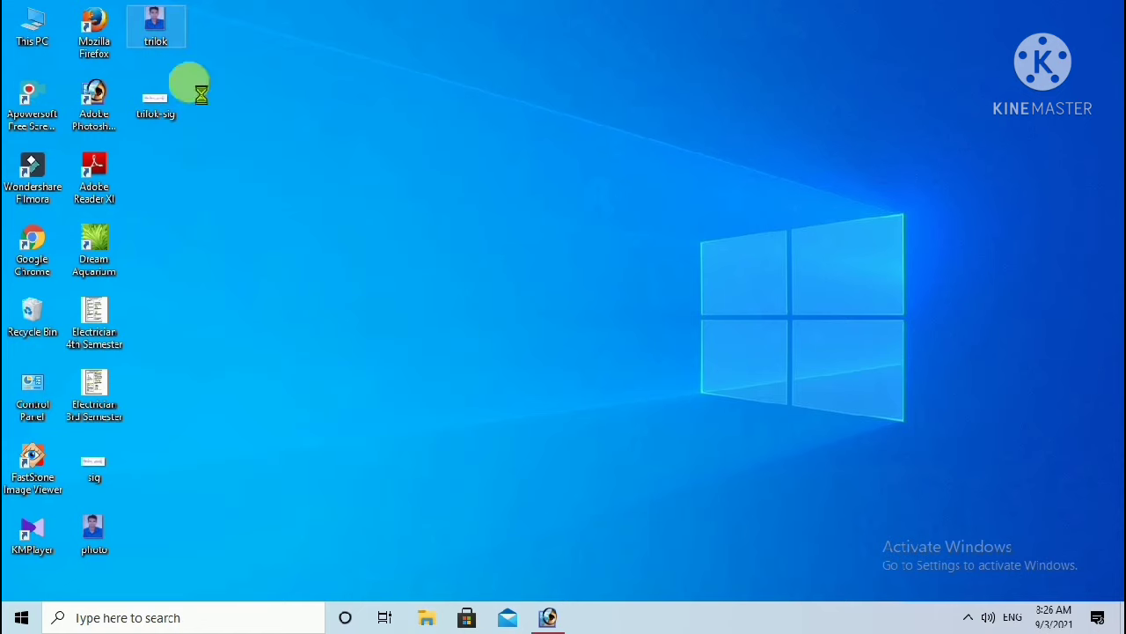
pyautogui.hotkey('shift', 'F10')
pyautogui.click(219, 558)
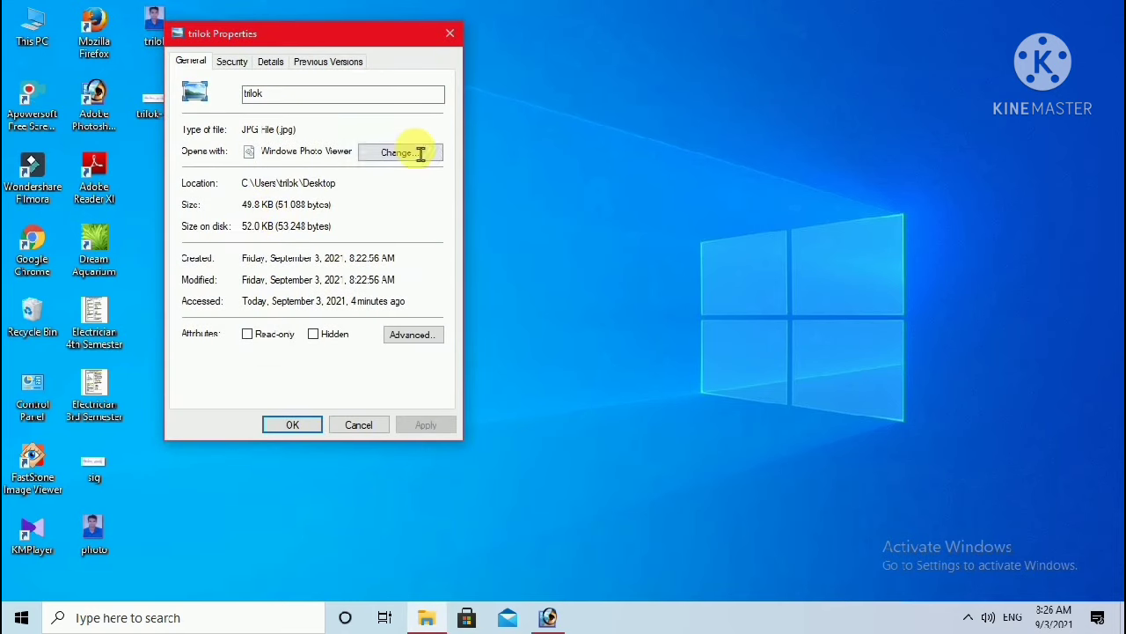
pyautogui.click(451, 35)
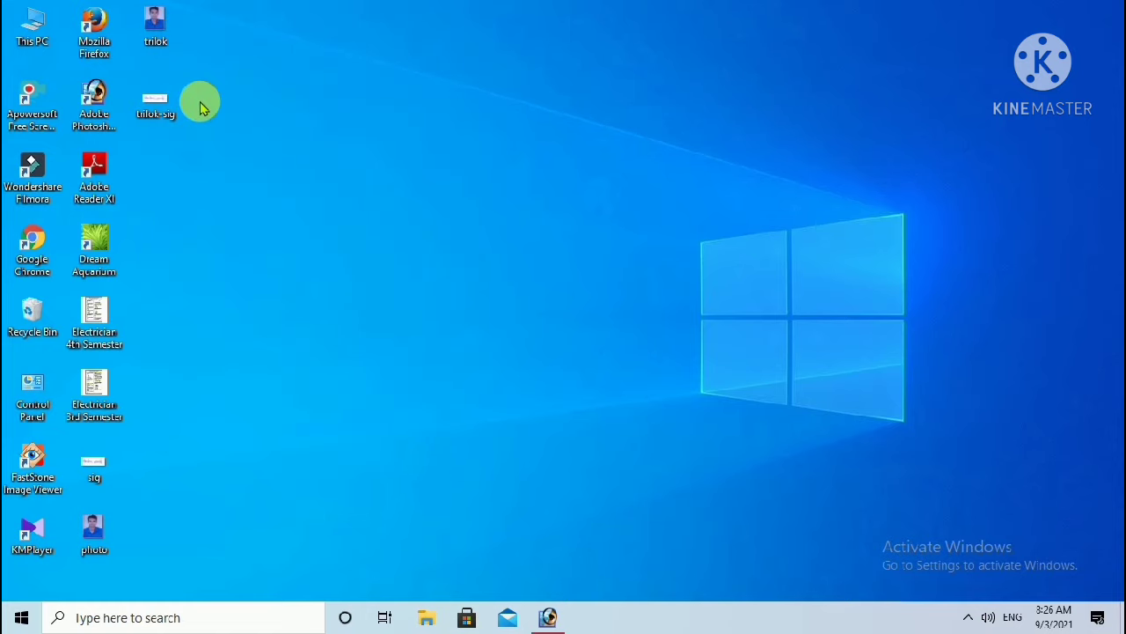